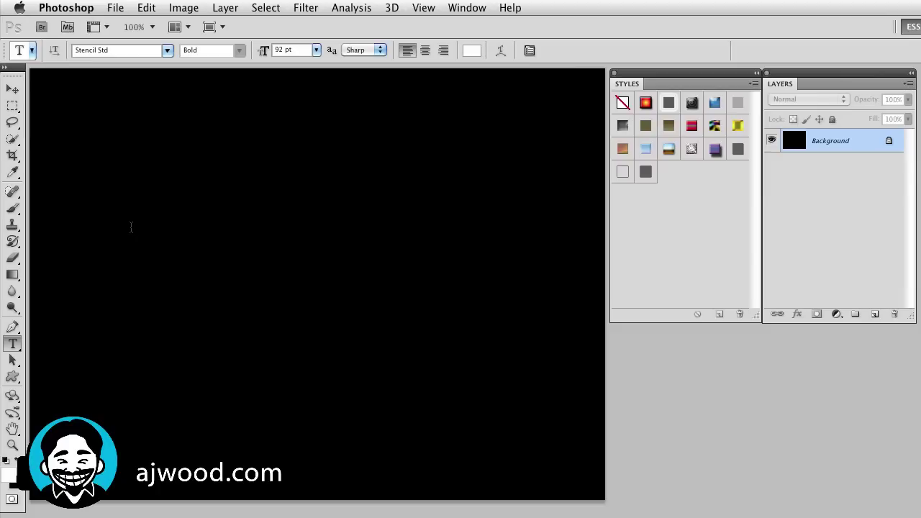
Step: Type 'CHROME TEXT' on the canvas and move it up-left near the top
click(76, 245)
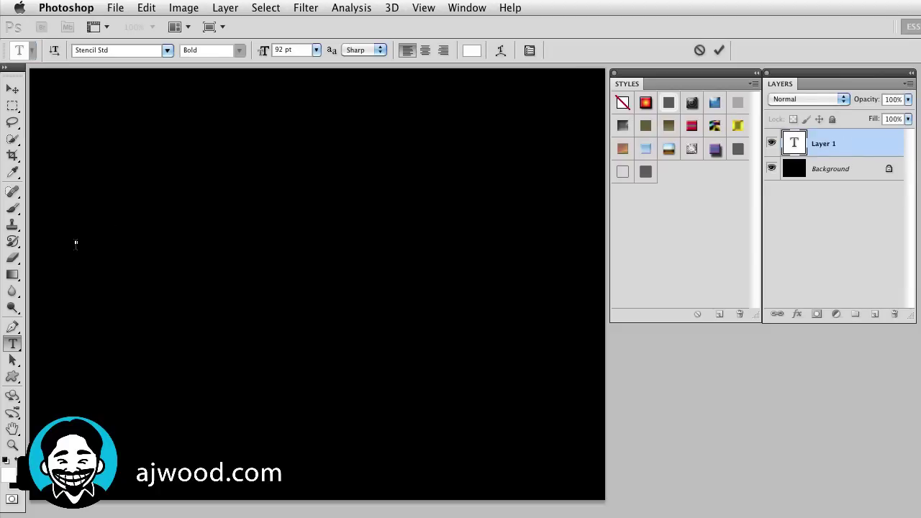
text(CHROME TEXT)
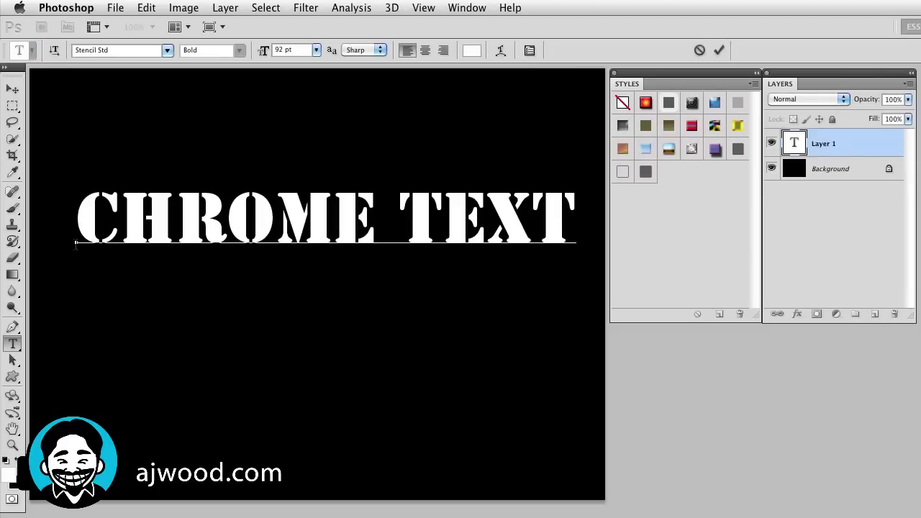
click(13, 88)
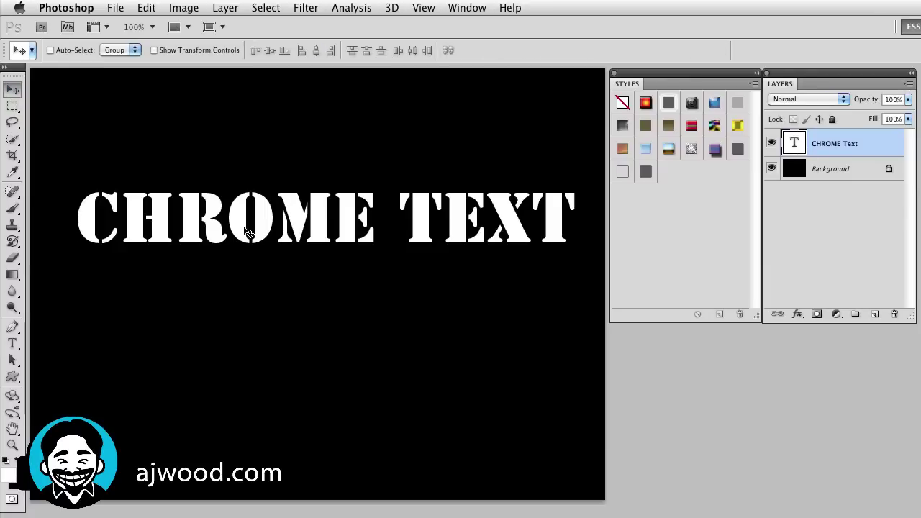
drag(231, 227, 215, 169)
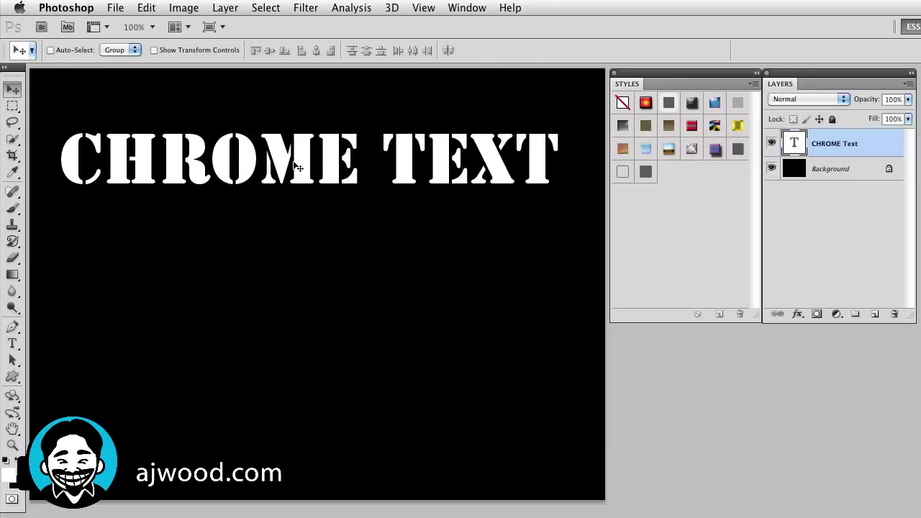
Step: Preview several Styles presets on the text, then clear it with Default Style (None)
click(645, 105)
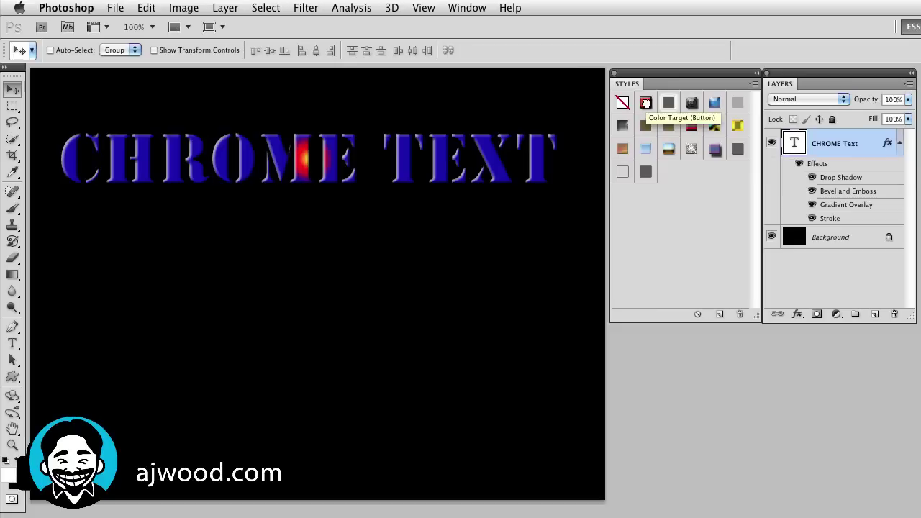
click(669, 104)
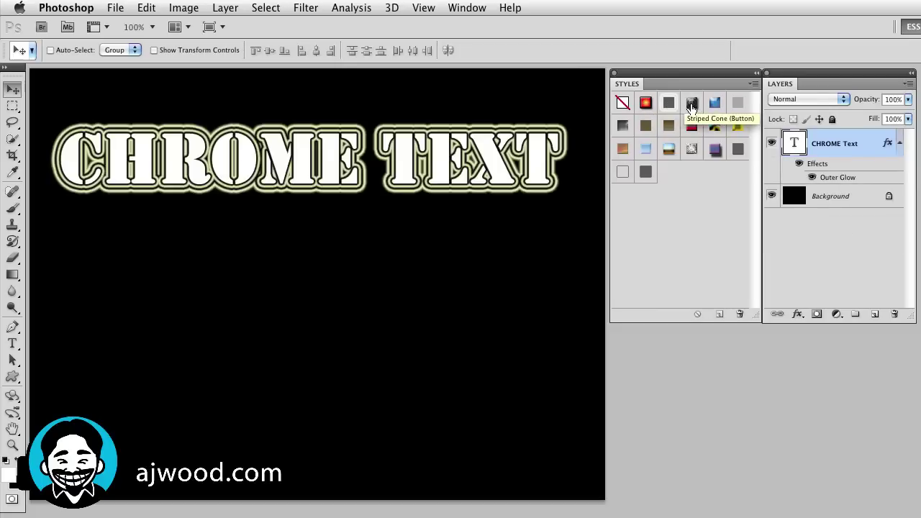
click(691, 107)
click(717, 103)
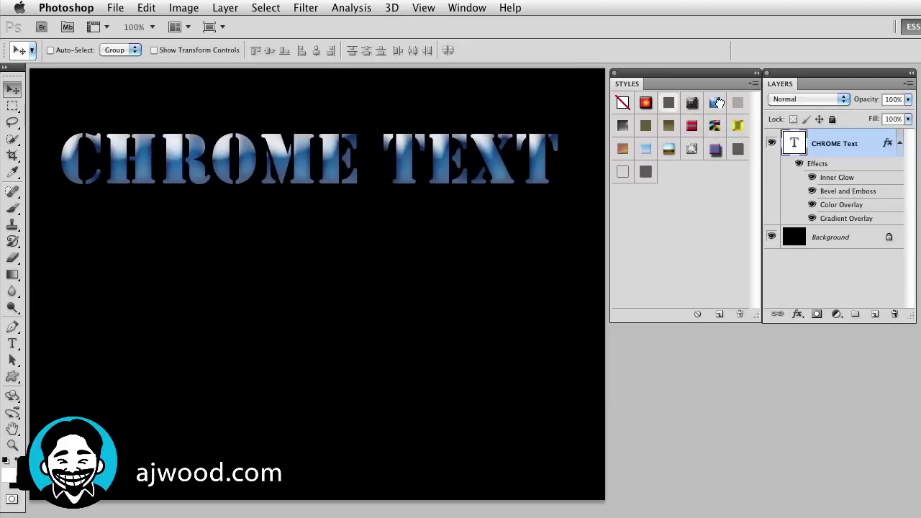
click(668, 150)
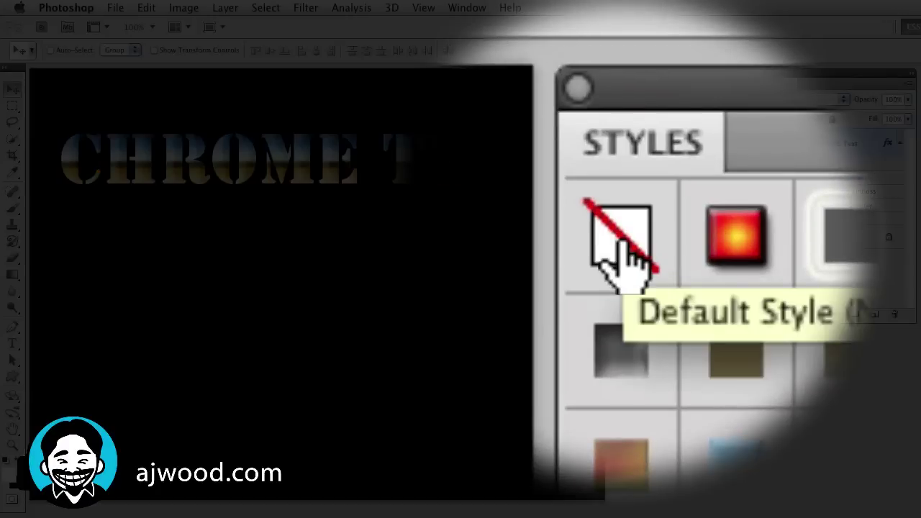
click(619, 241)
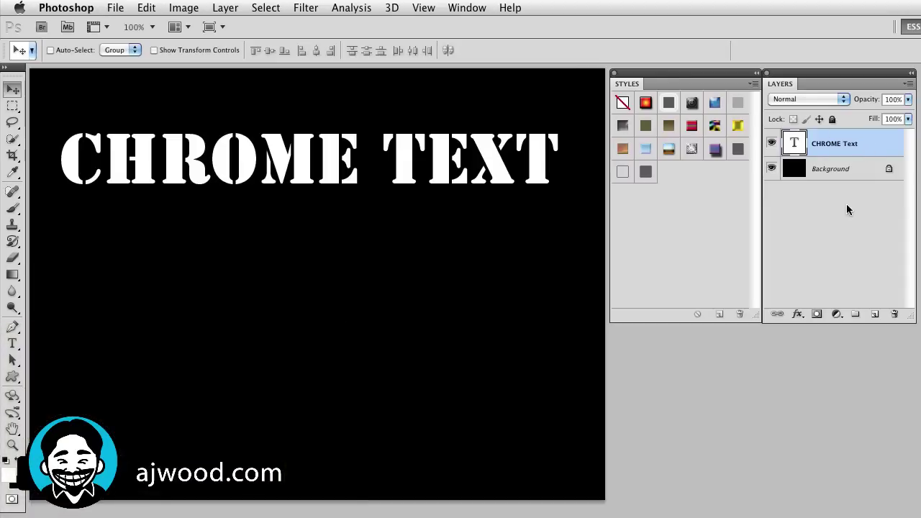
Step: Add Bevel and Emboss with a Ring - Double gloss contour and 100% highlight and shadow opacity
click(798, 315)
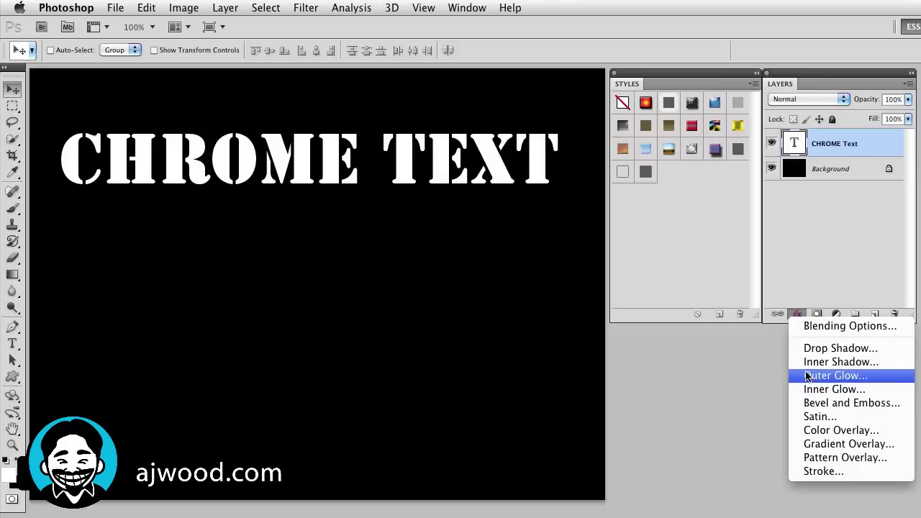
click(809, 408)
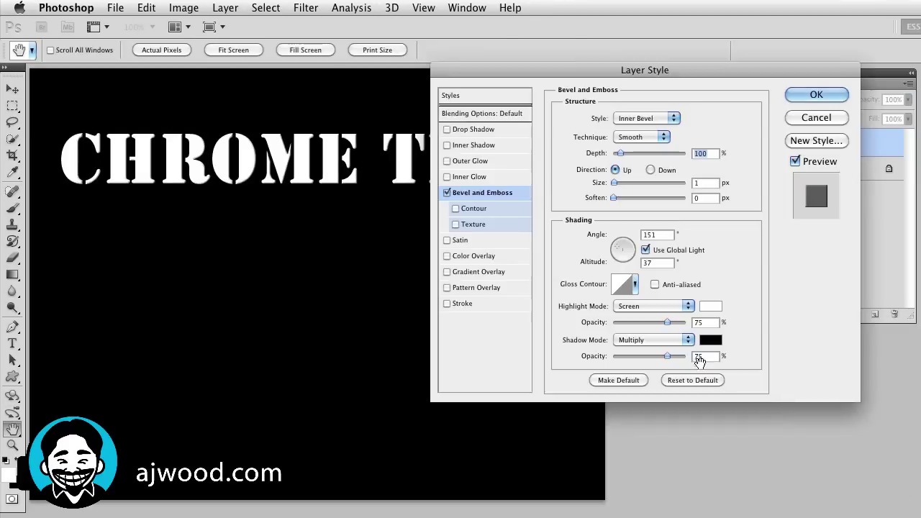
drag(607, 71, 540, 77)
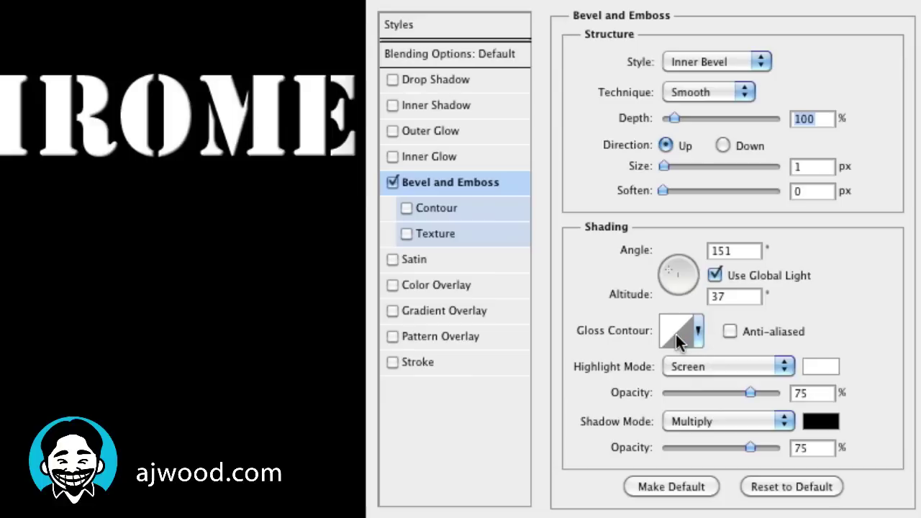
click(697, 331)
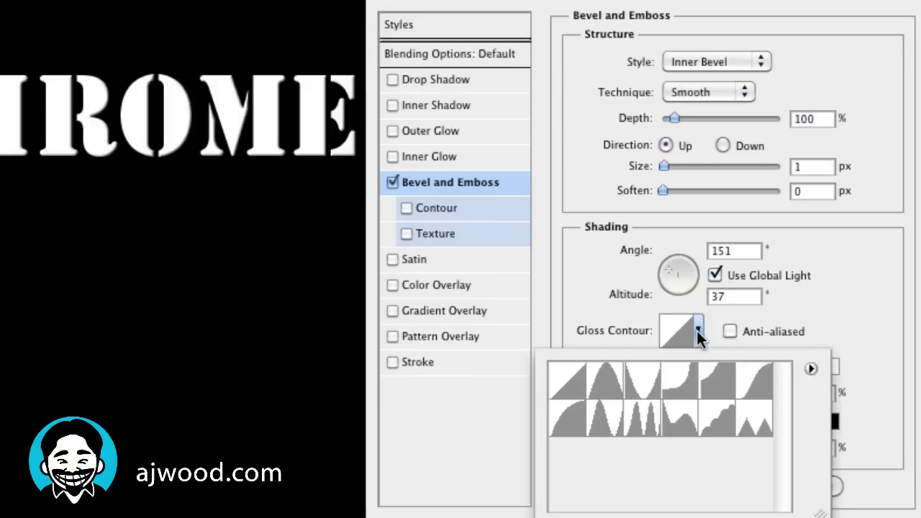
click(642, 417)
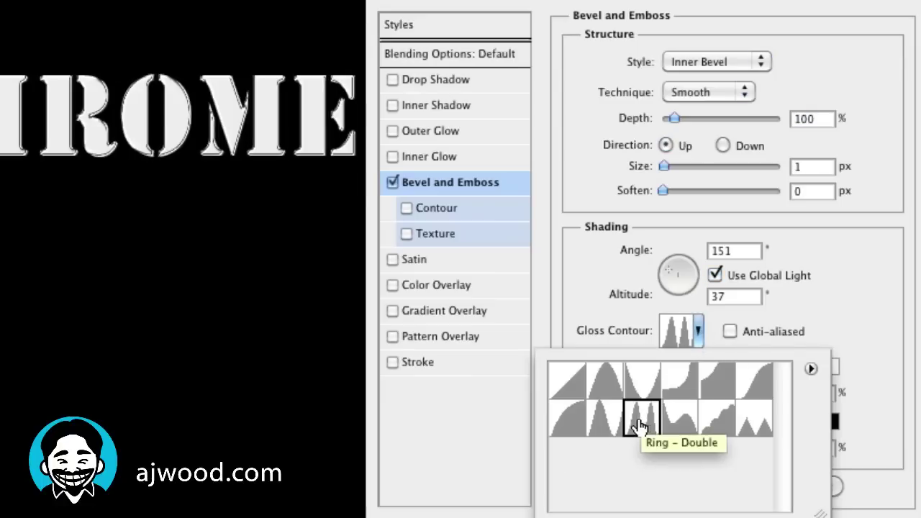
click(838, 317)
drag(747, 392, 822, 397)
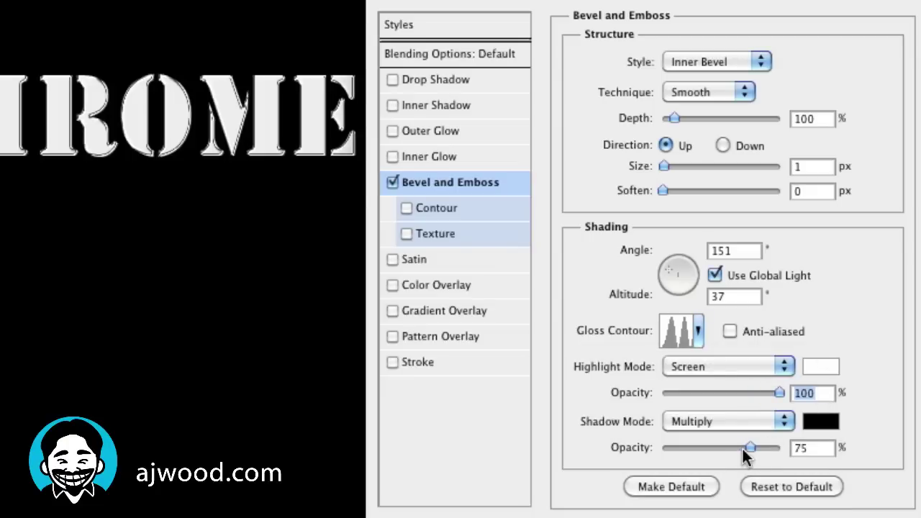
drag(750, 448, 788, 450)
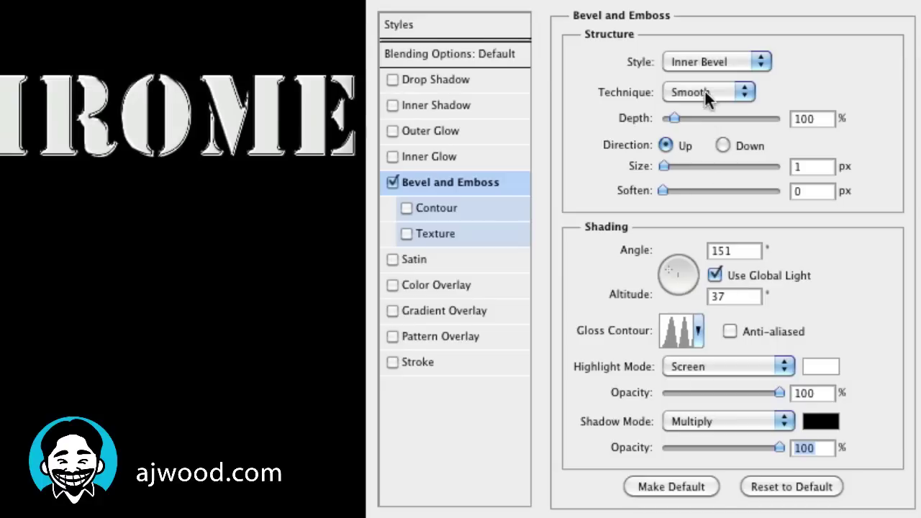
Step: Switch the bevel to Outer Bevel with 401% depth and 6 px size
click(749, 64)
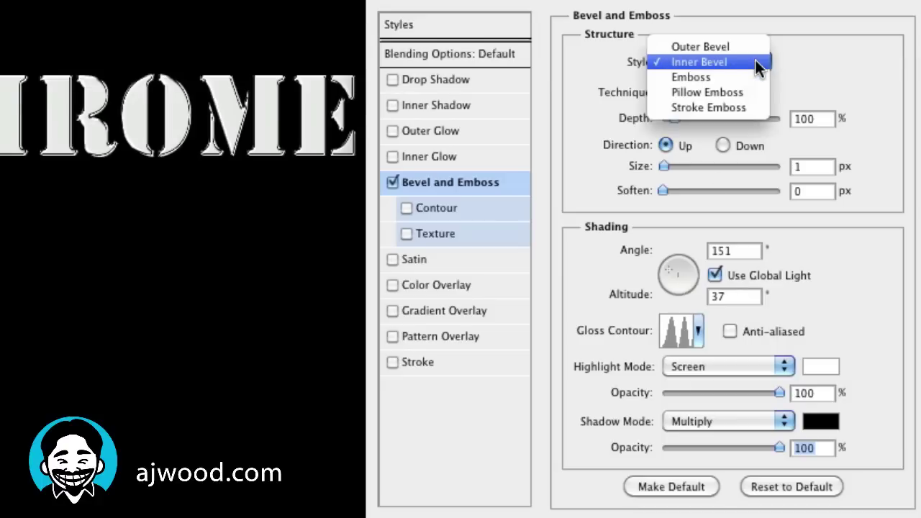
click(750, 45)
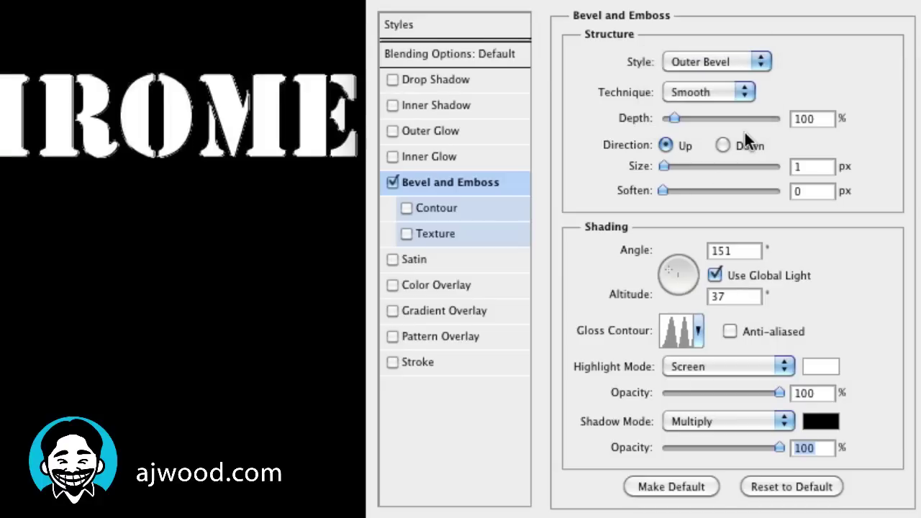
mouse_move(674, 116)
mouse_down()
mouse_move(718, 122)
mouse_move(696, 121)
mouse_up()
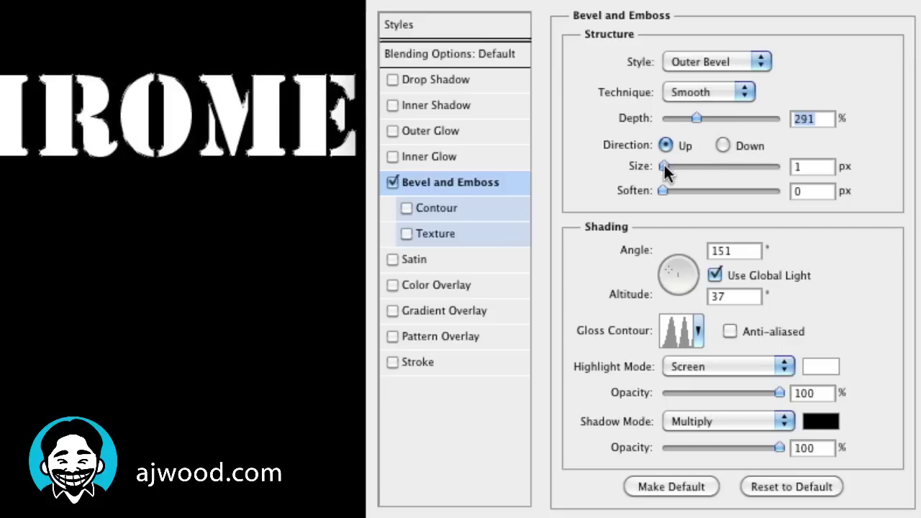
mouse_move(666, 169)
mouse_down()
mouse_move(679, 175)
mouse_move(670, 177)
mouse_up()
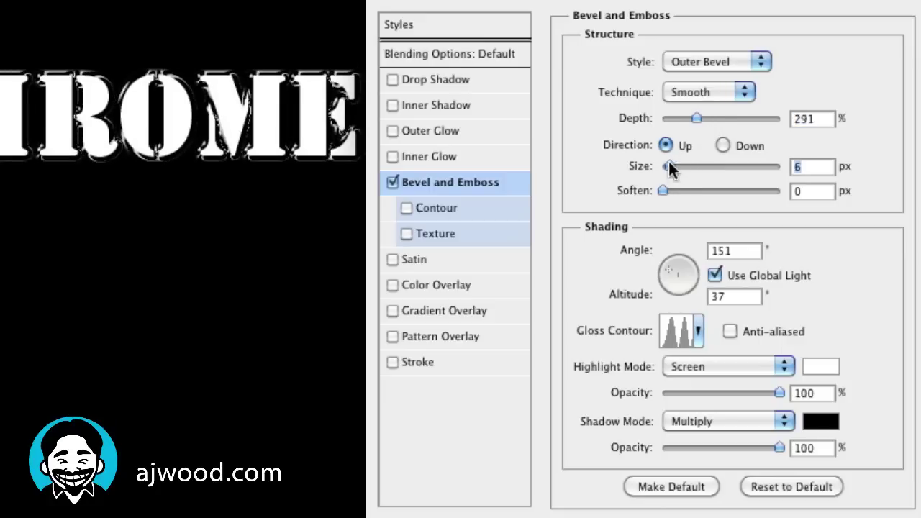
mouse_move(697, 121)
mouse_down()
mouse_move(760, 128)
mouse_move(678, 131)
mouse_move(825, 136)
mouse_move(683, 130)
mouse_move(709, 125)
mouse_up()
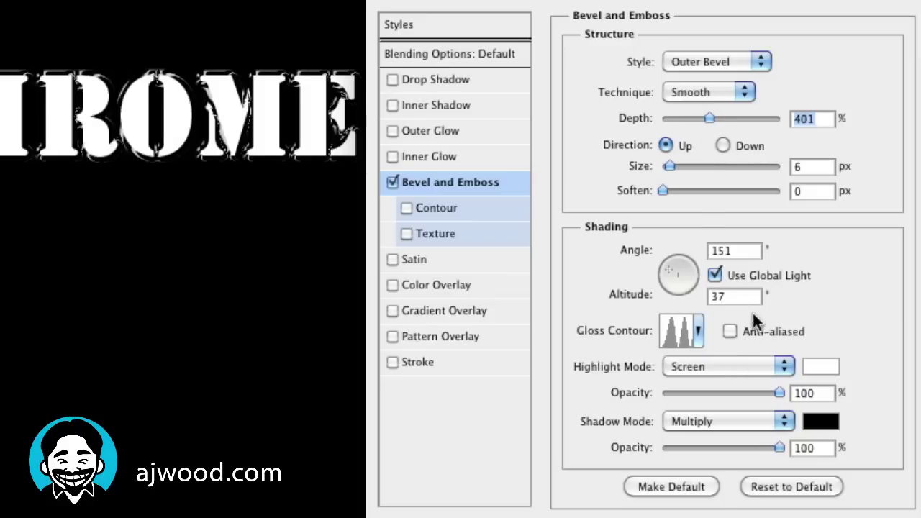
Step: Add a Satin effect and compare several contour shapes for it
click(419, 262)
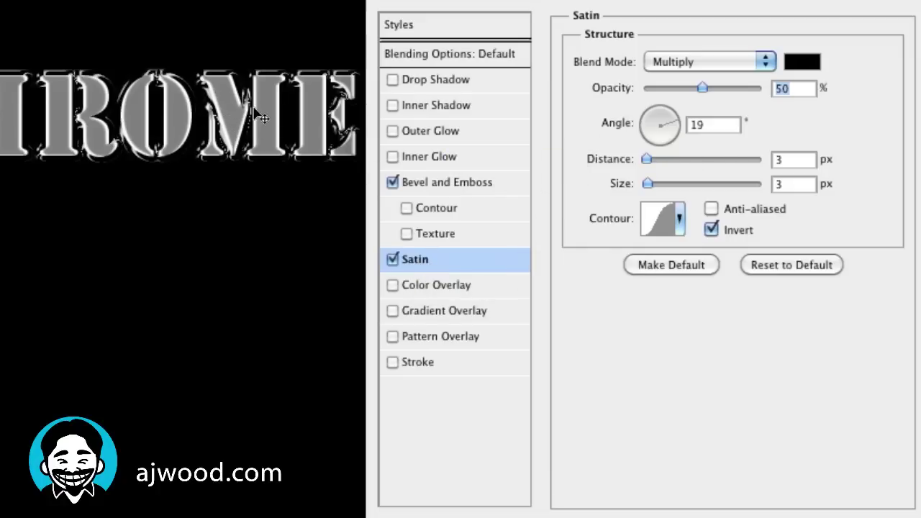
click(678, 218)
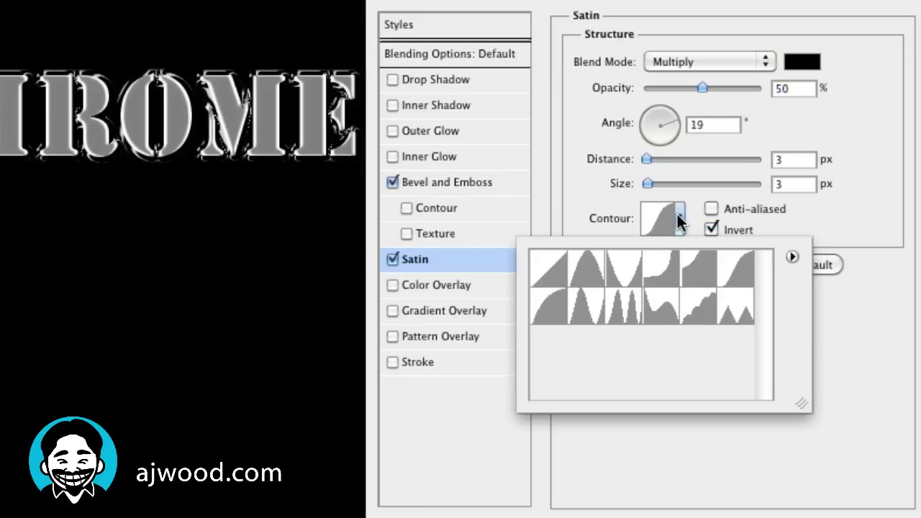
click(625, 308)
click(589, 308)
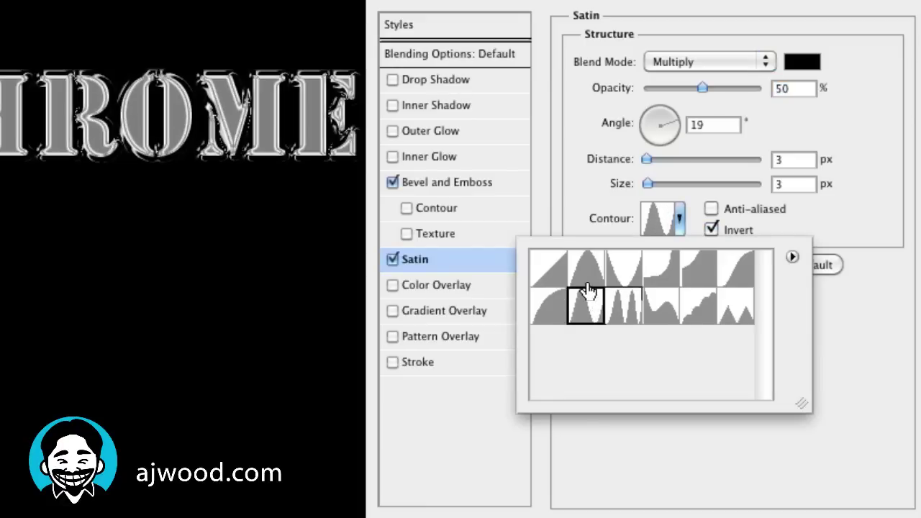
click(586, 272)
click(619, 272)
click(657, 274)
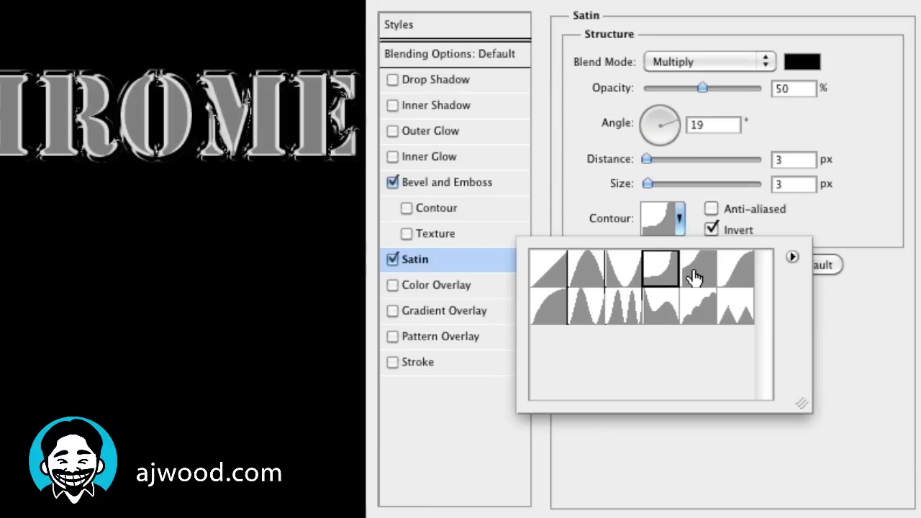
click(695, 273)
click(660, 274)
click(843, 213)
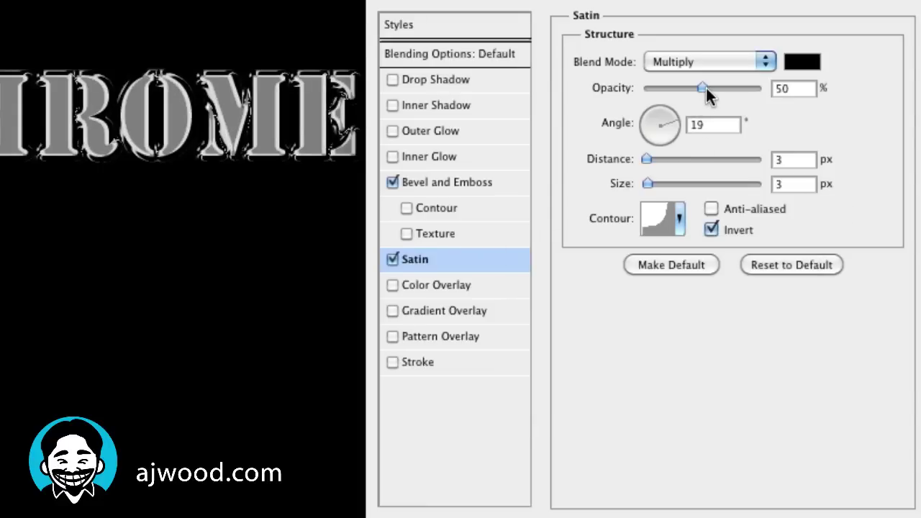
Step: Lower the Satin opacity to 19% and add a Gradient Overlay at 67% opacity
drag(702, 88, 665, 94)
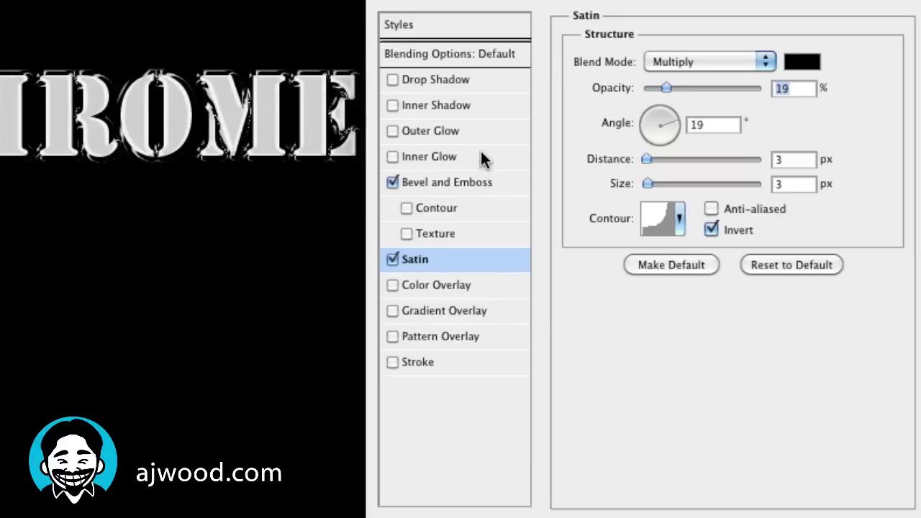
click(445, 317)
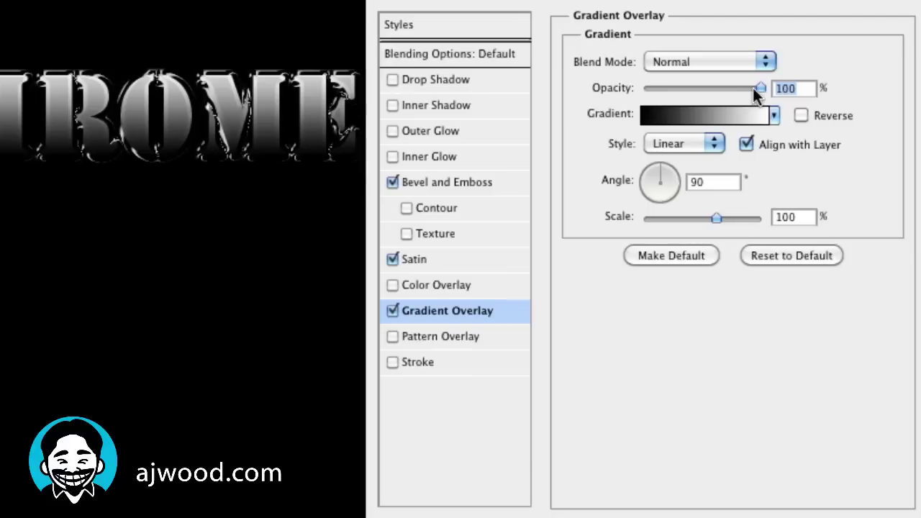
drag(763, 87, 723, 92)
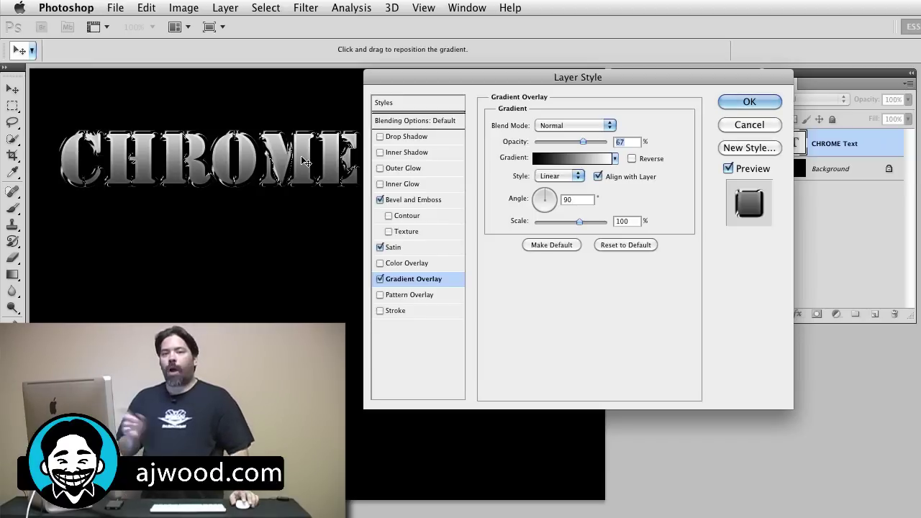
Step: Save the style with blending options as preset 'Chrome Text' and apply the effects
click(750, 149)
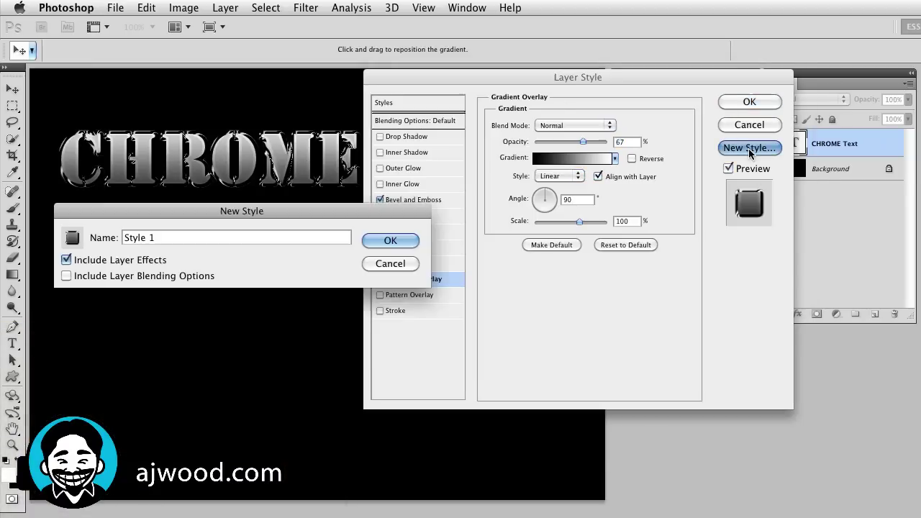
drag(168, 216, 426, 254)
click(380, 295)
text(C)
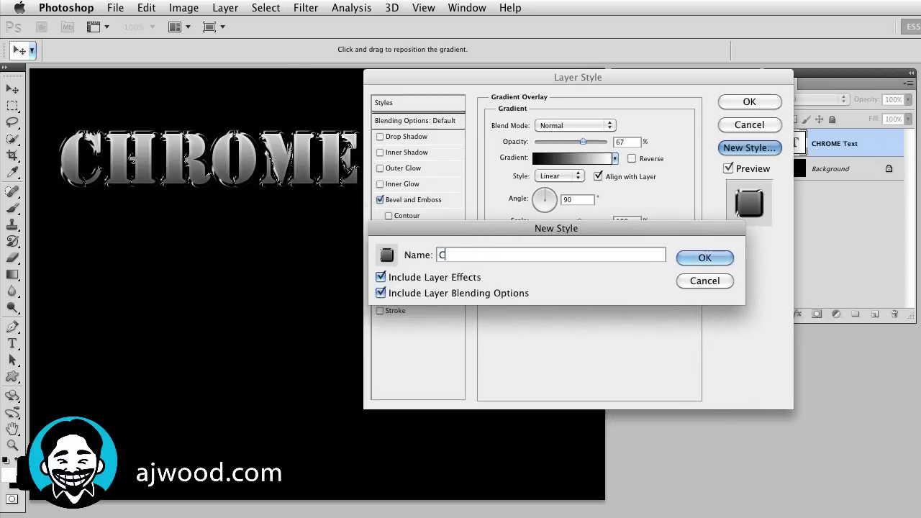
text(hrome Text)
click(704, 257)
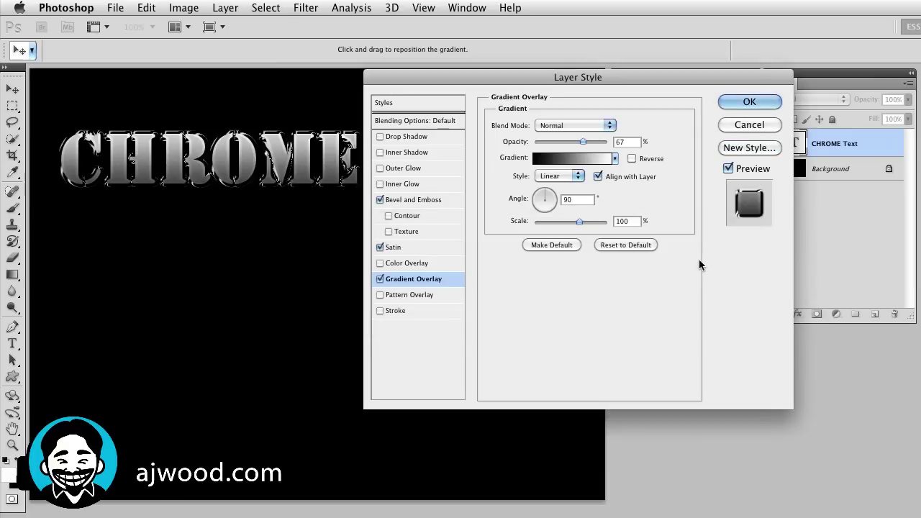
click(746, 104)
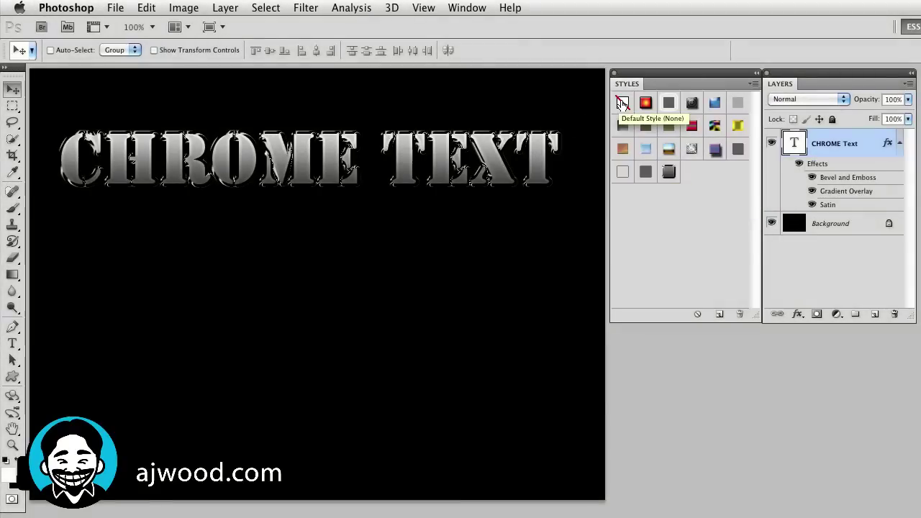
click(623, 104)
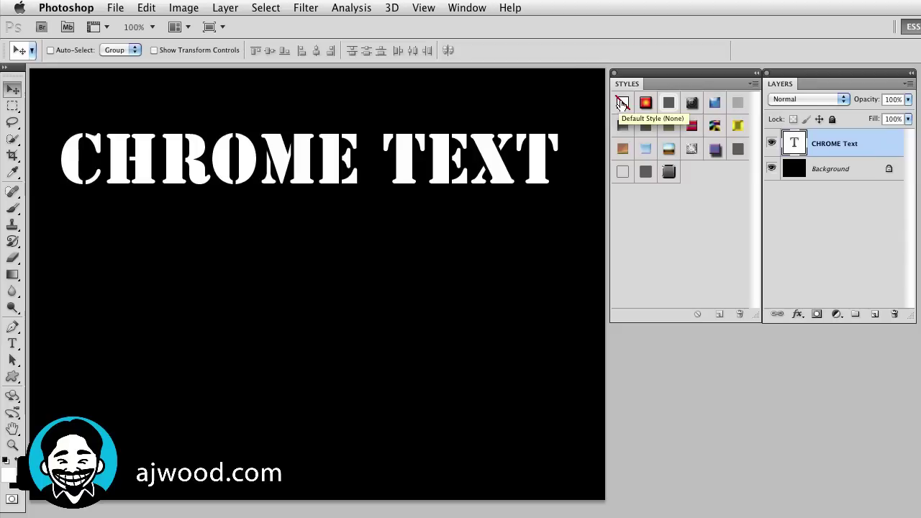
click(668, 175)
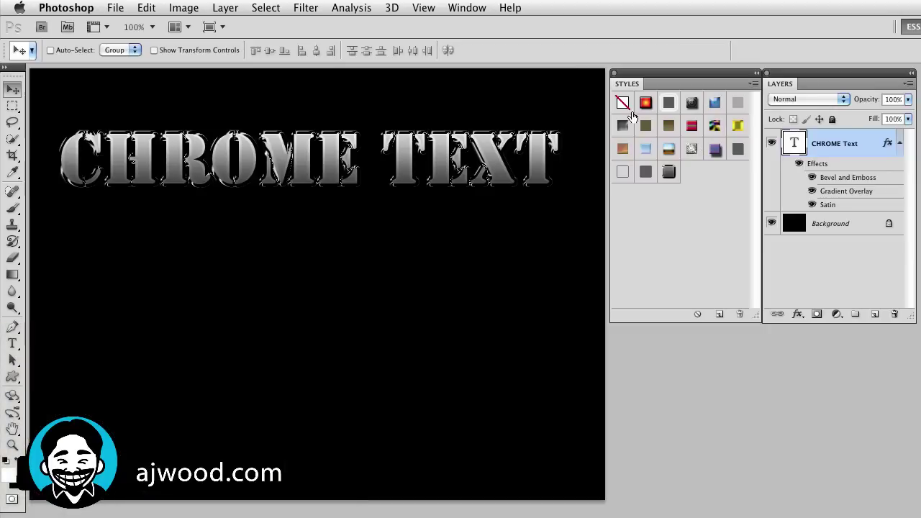
Step: Choose Text Effects from the Styles panel menu and center the replace-styles prompt
click(753, 84)
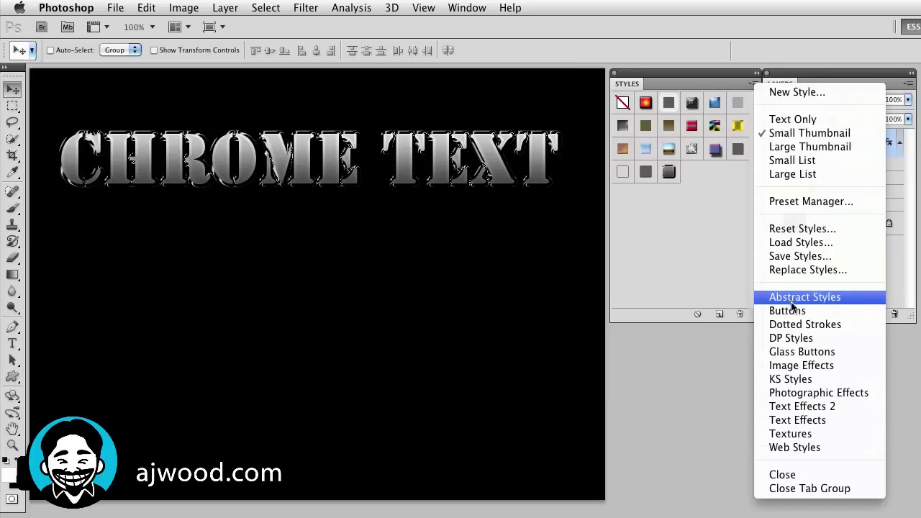
click(791, 423)
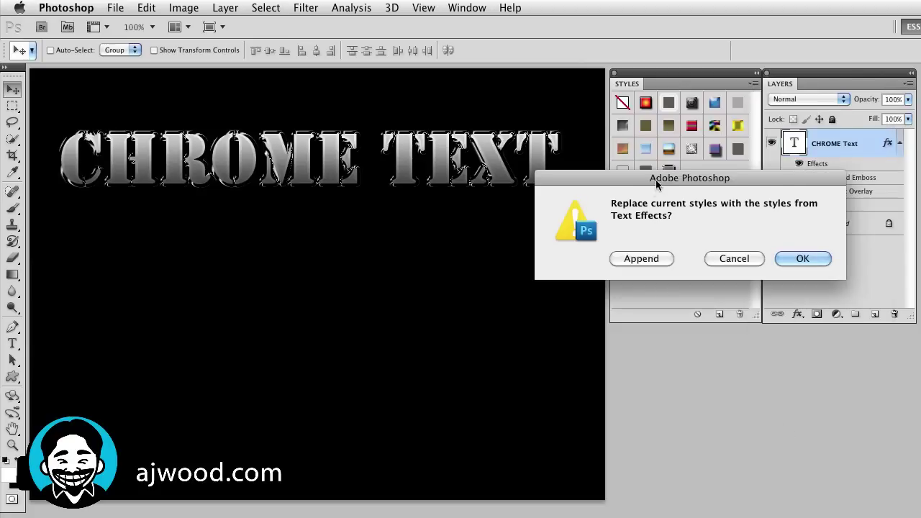
drag(655, 179, 475, 226)
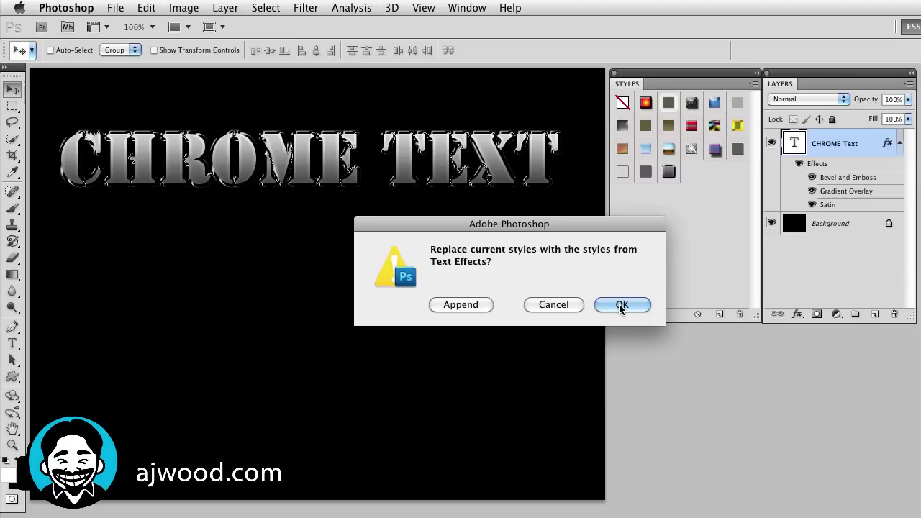
Step: Append the Text Effects library and try its swatches, settling on the blue-and-gold chrome style
click(464, 303)
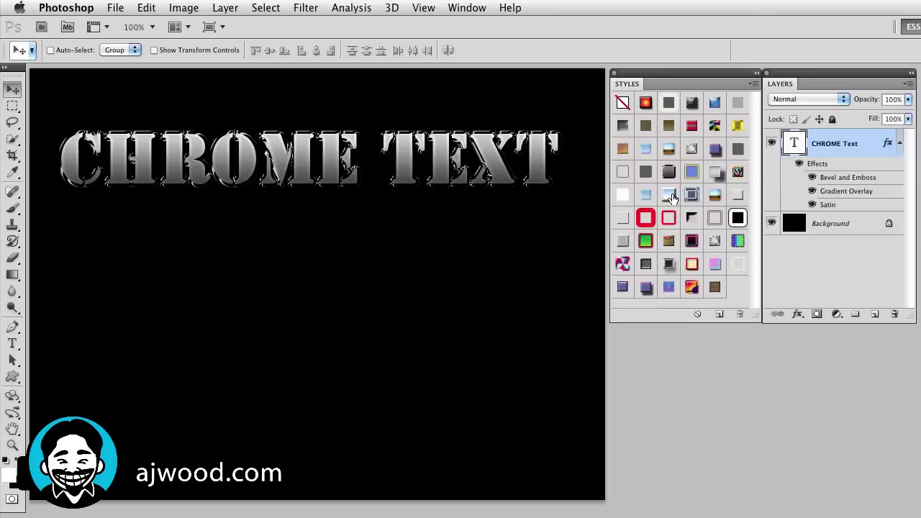
click(669, 196)
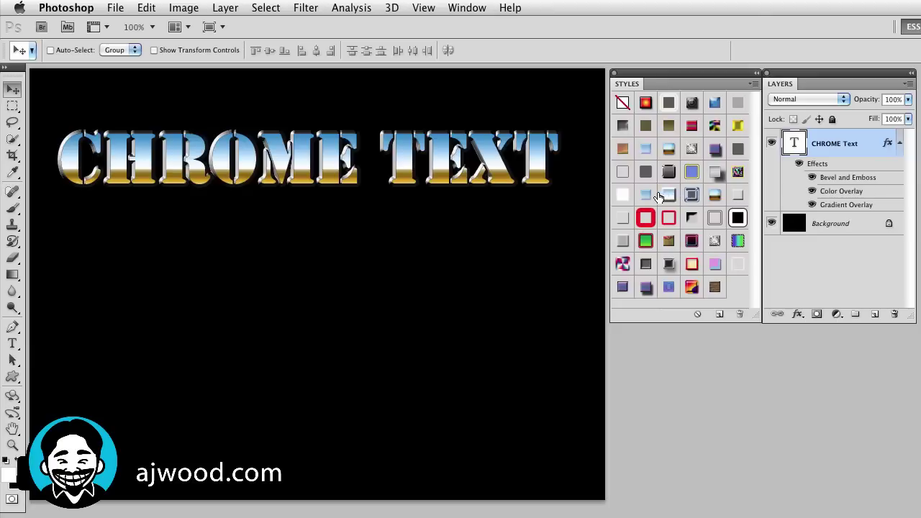
click(646, 195)
click(646, 218)
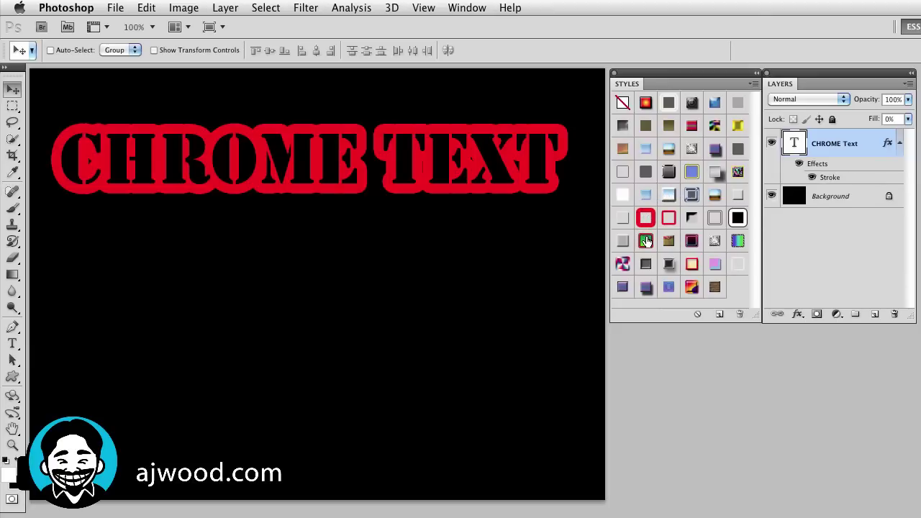
shift+click(646, 241)
shift+click(691, 263)
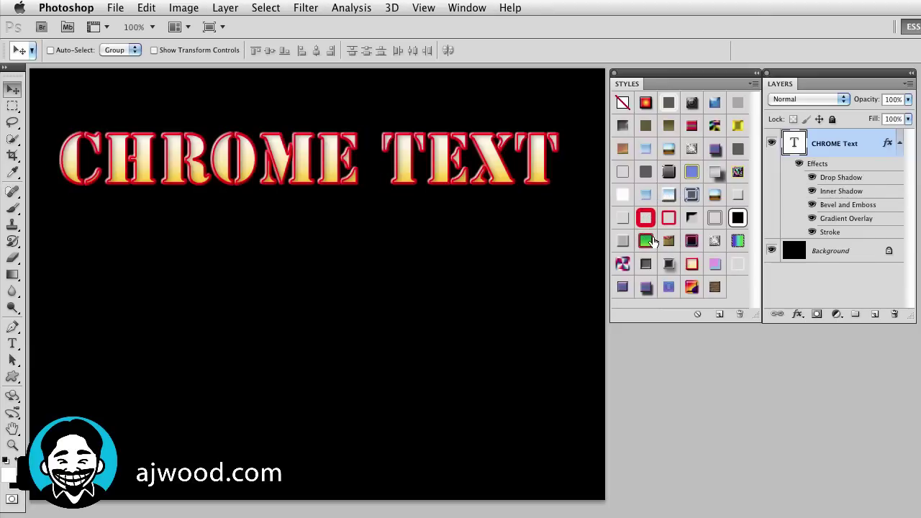
click(669, 195)
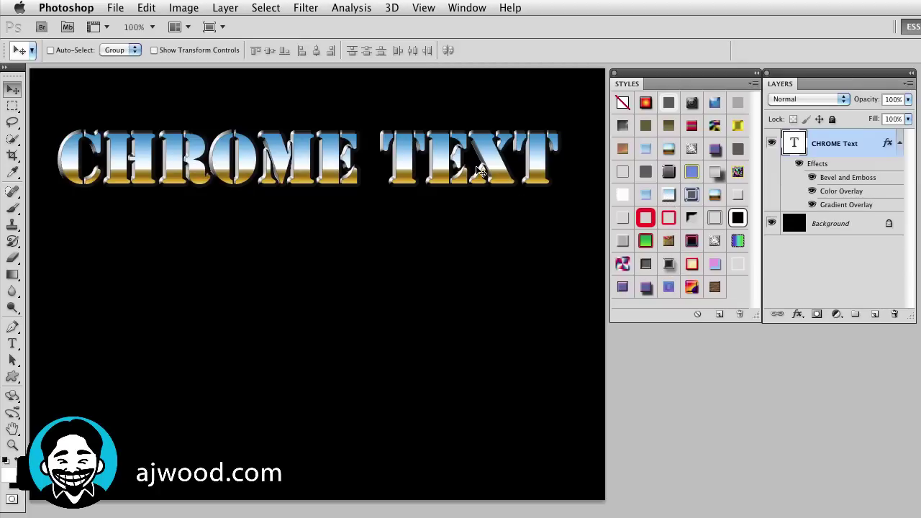
click(666, 177)
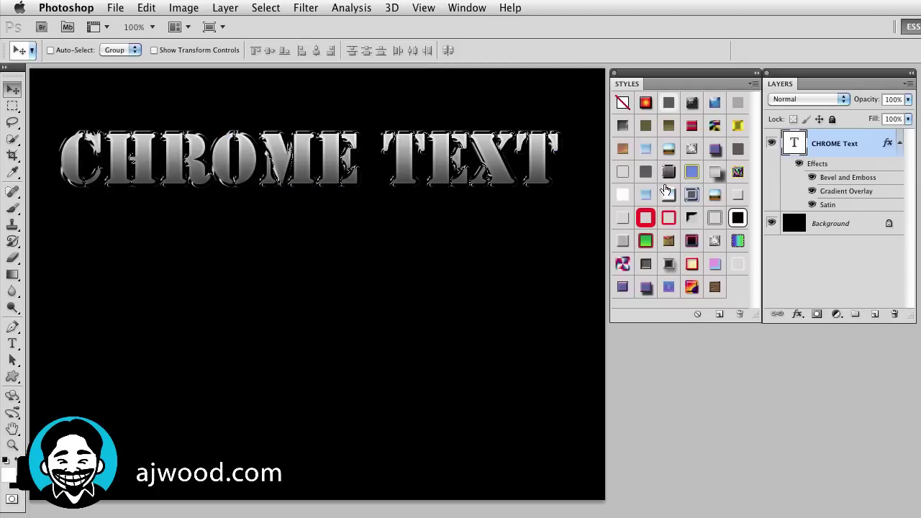
click(667, 194)
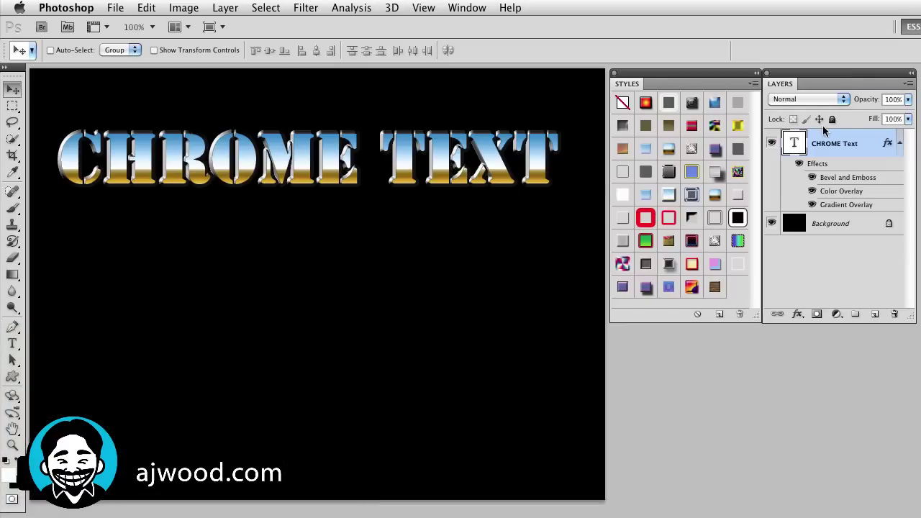
Step: Open the blue chrome style's Bevel and Emboss and set its gloss contour to Linear
double_click(837, 178)
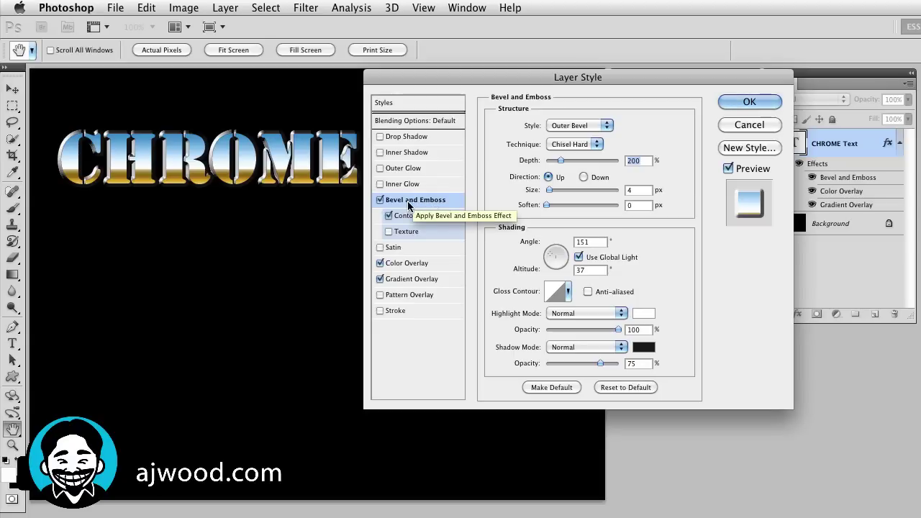
click(569, 291)
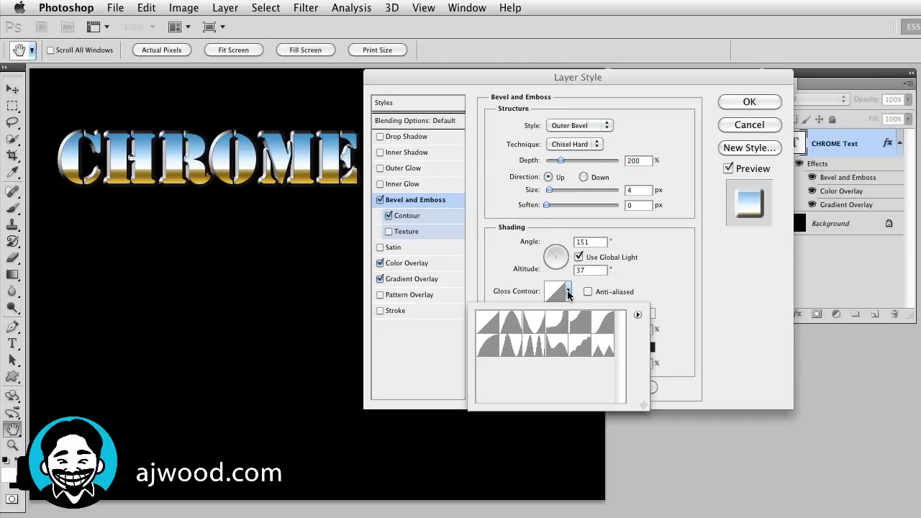
click(534, 348)
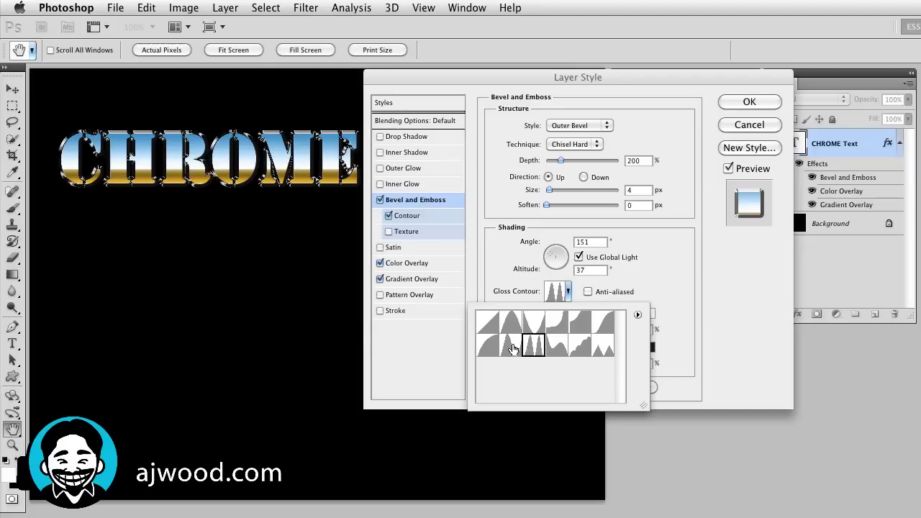
click(511, 348)
click(540, 349)
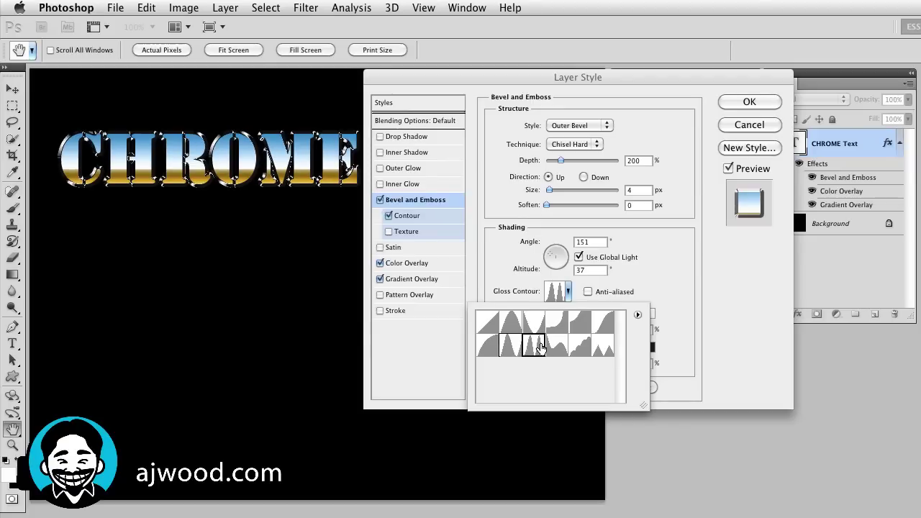
click(489, 324)
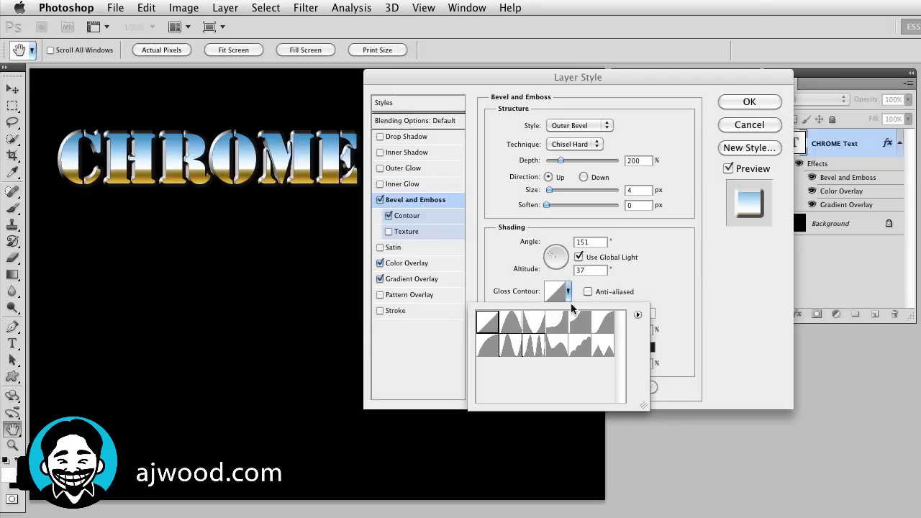
click(675, 280)
Step: Compare the bevel with and without Contour, leaving Contour enabled
click(408, 216)
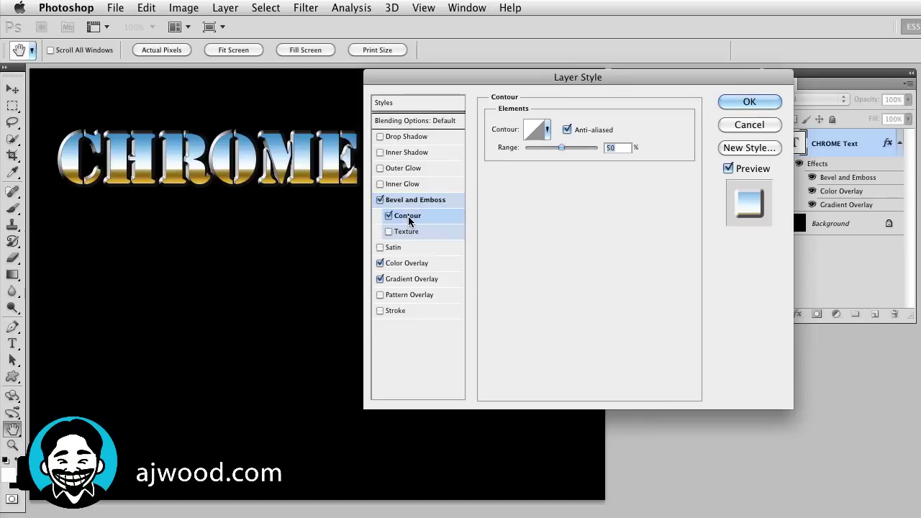
click(389, 216)
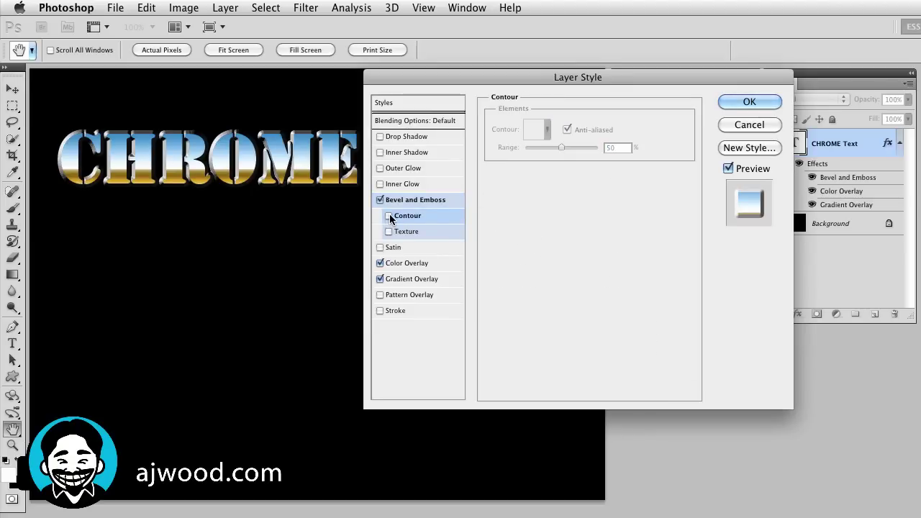
click(390, 217)
click(389, 216)
click(390, 216)
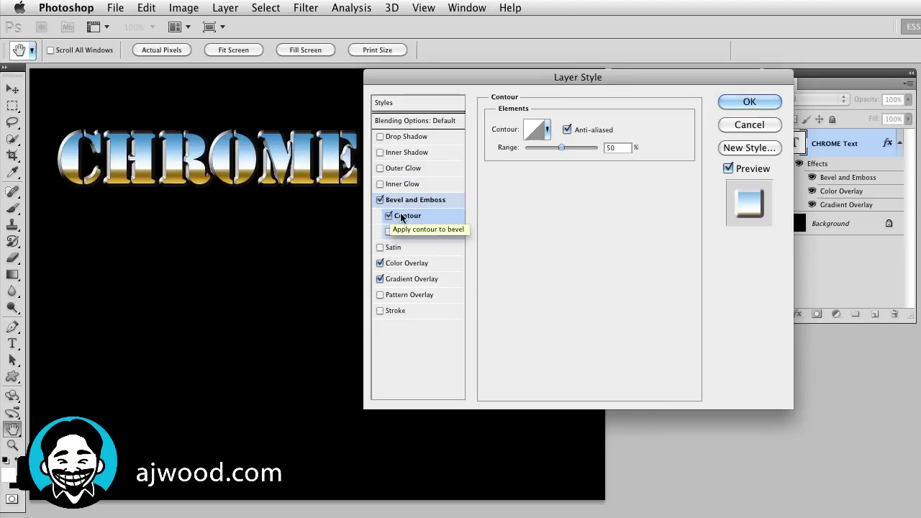
Step: Turn off Color Overlay and compare Gradient Overlay on and off, leaving it on
click(403, 265)
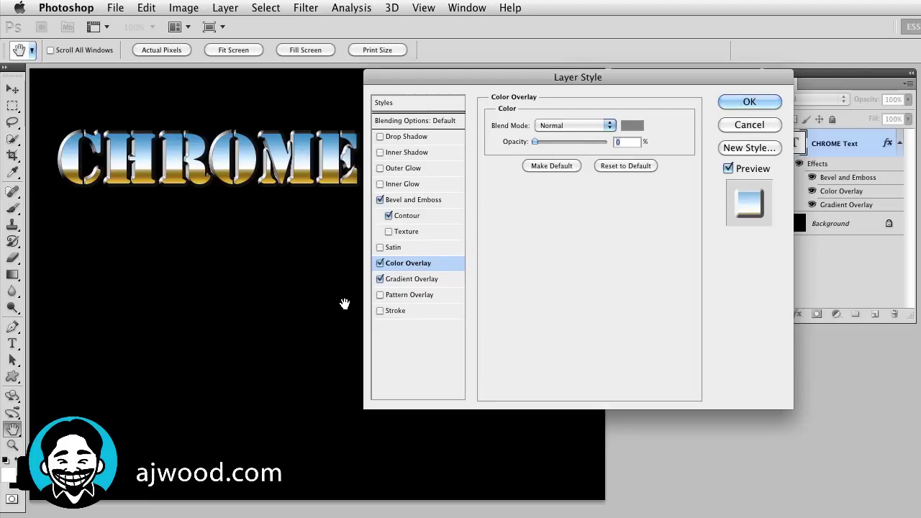
click(379, 264)
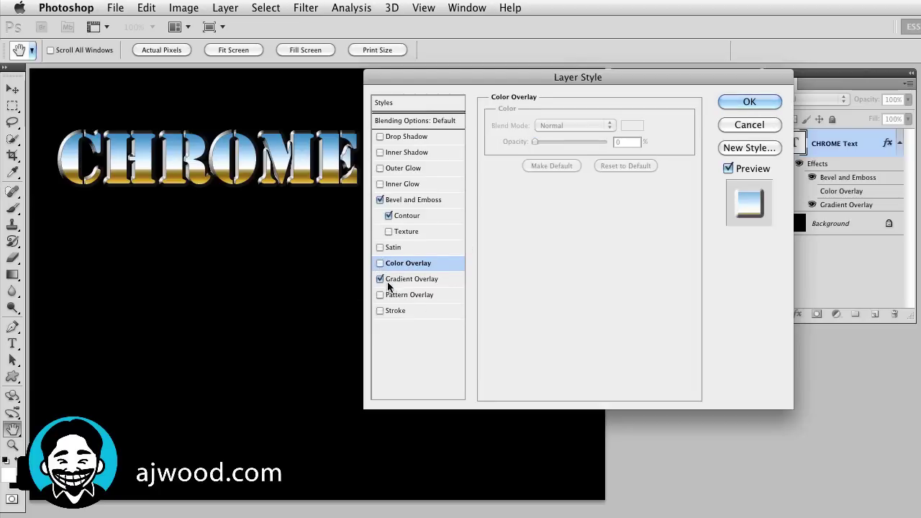
click(406, 282)
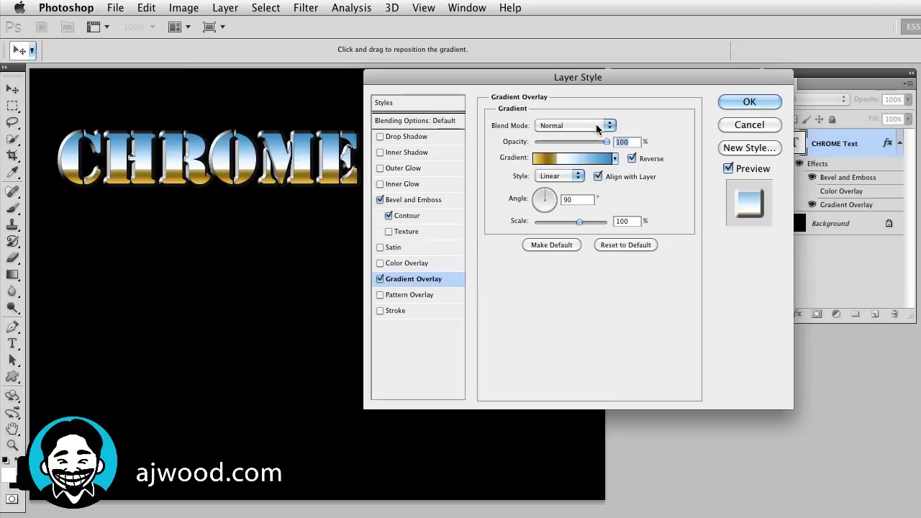
click(380, 279)
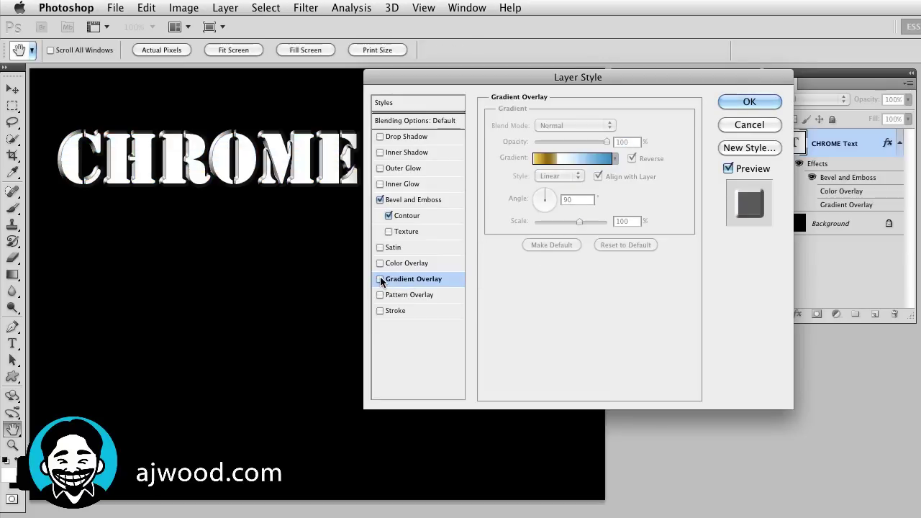
click(380, 280)
click(380, 279)
click(380, 279)
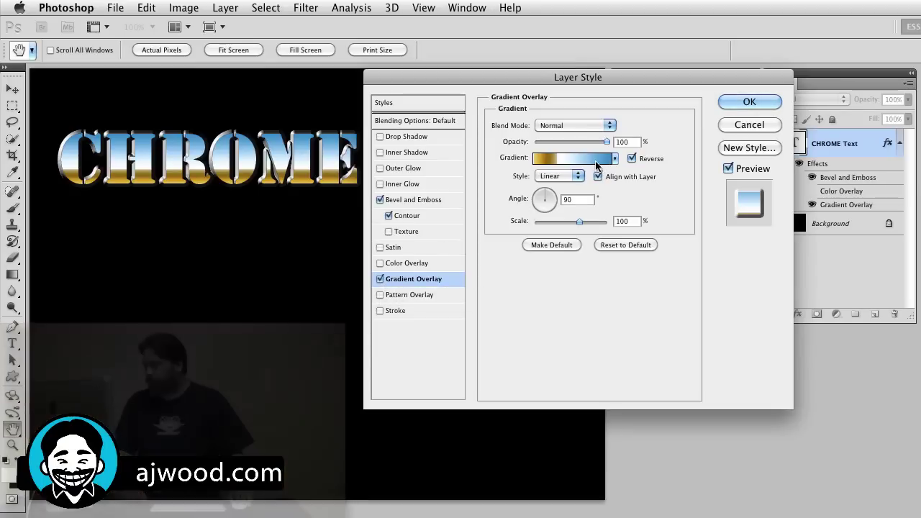
Step: Delete the brown stop so the gradient runs blue to white, and set overlay opacity to 70%
click(595, 160)
drag(562, 393, 341, 72)
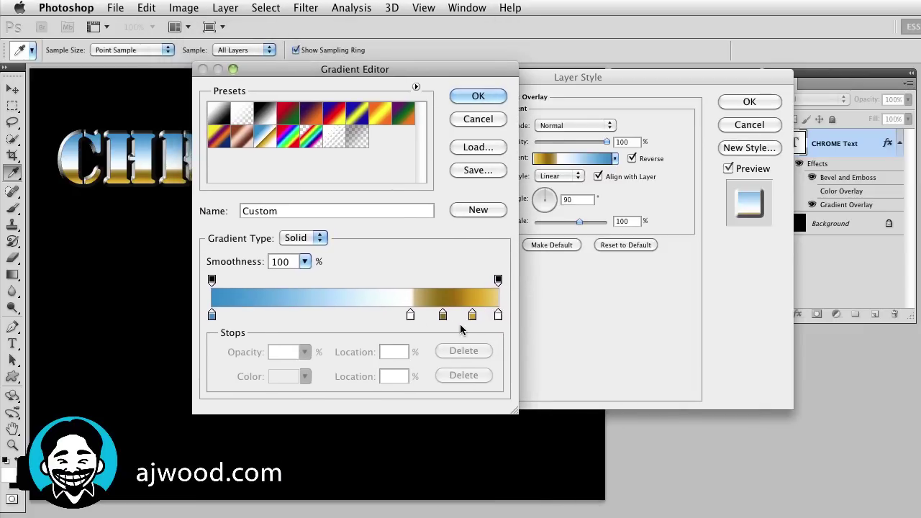
drag(443, 316, 483, 325)
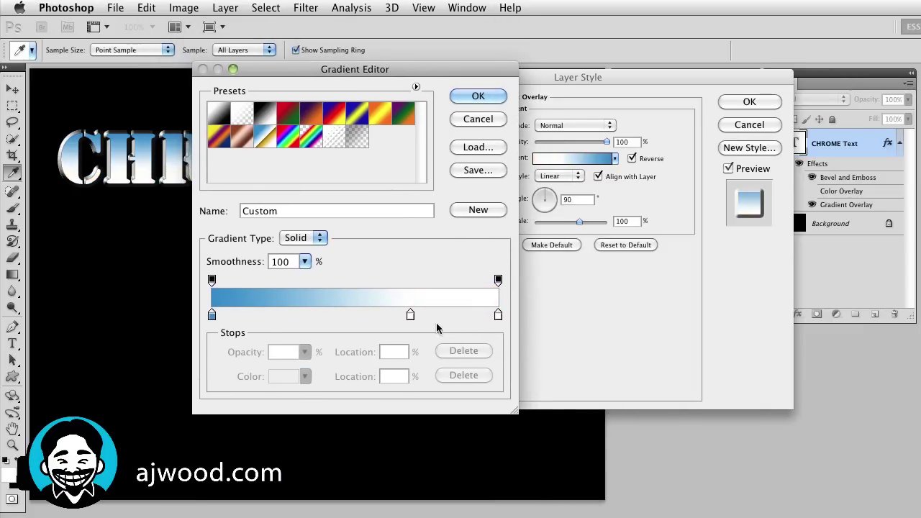
click(478, 96)
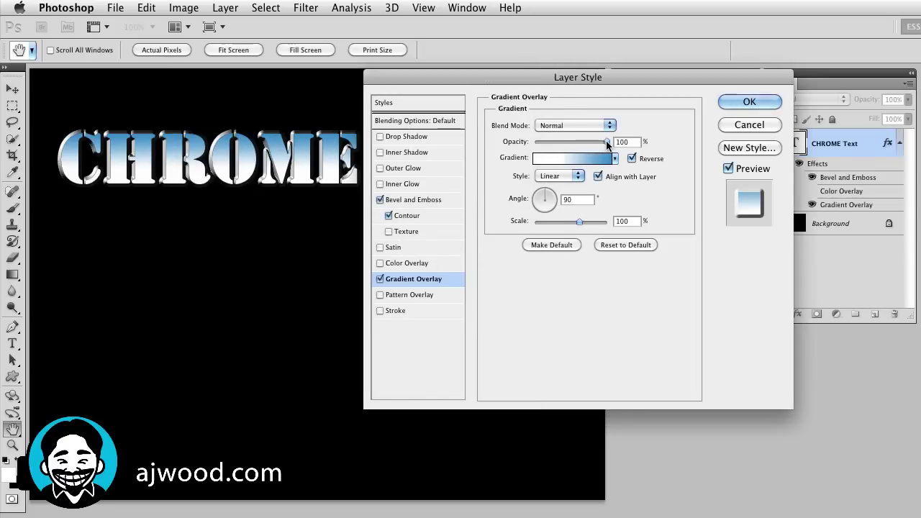
drag(606, 143, 585, 143)
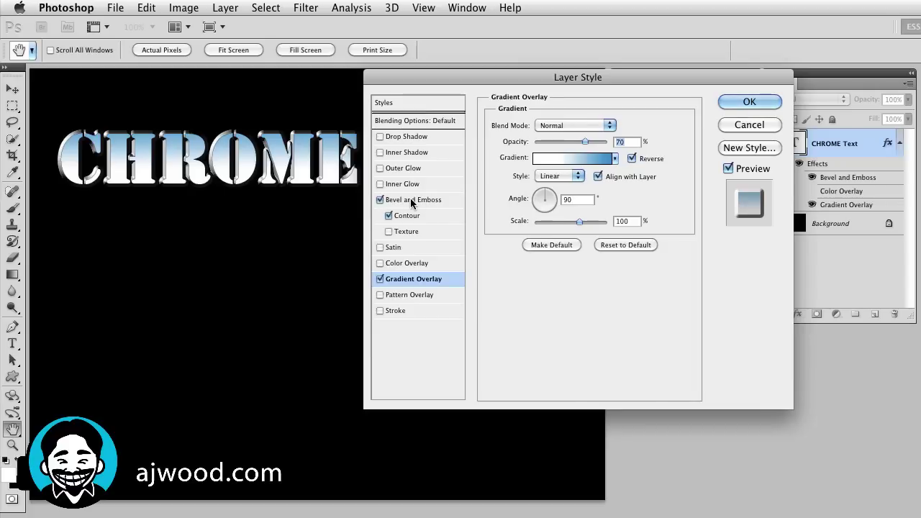
Step: Give the bevel a ring gloss contour, 281% depth and 4 px size; add a 20% Multiply Satin
click(413, 200)
click(567, 294)
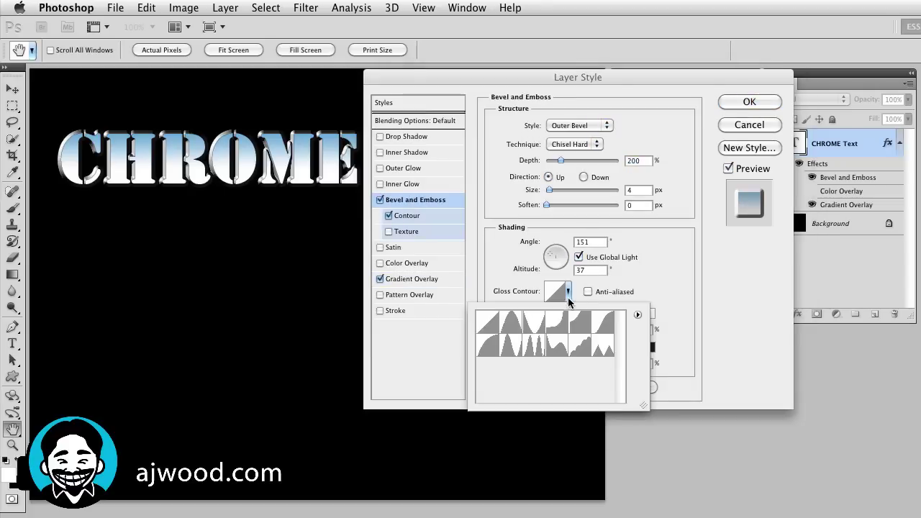
click(533, 346)
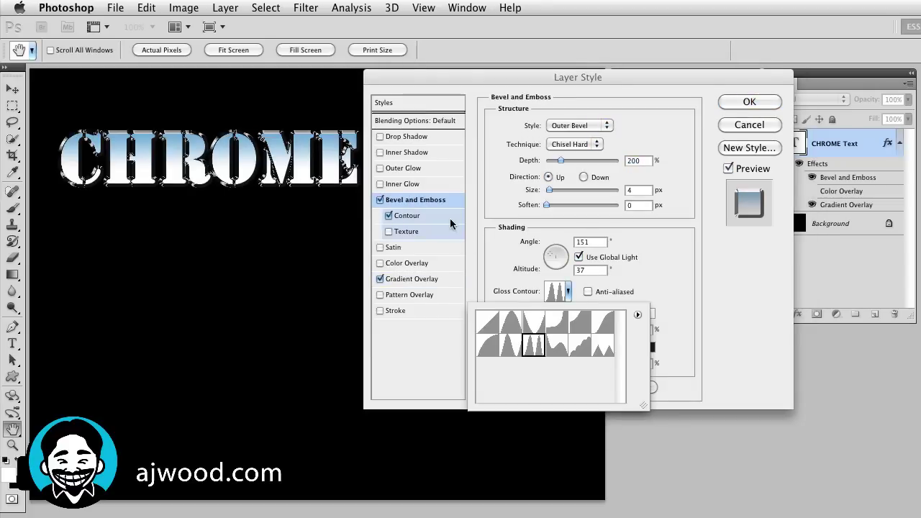
click(673, 270)
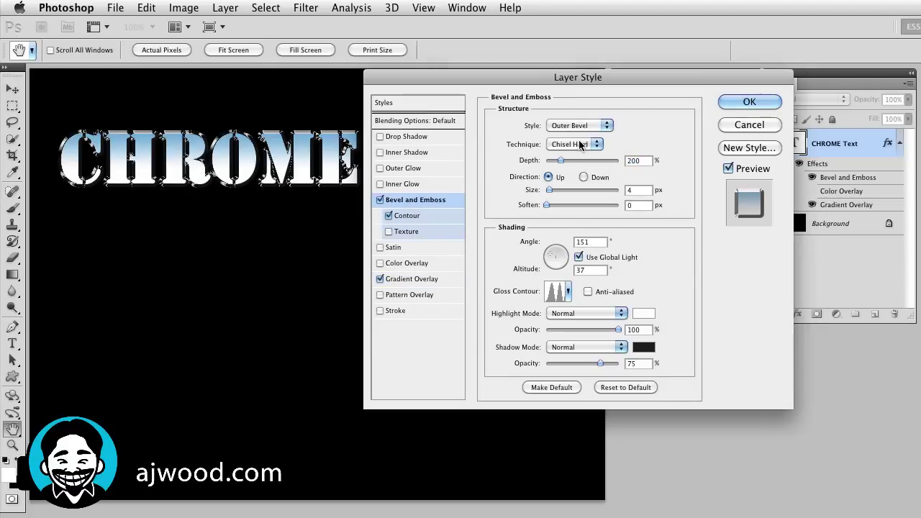
drag(560, 160, 566, 161)
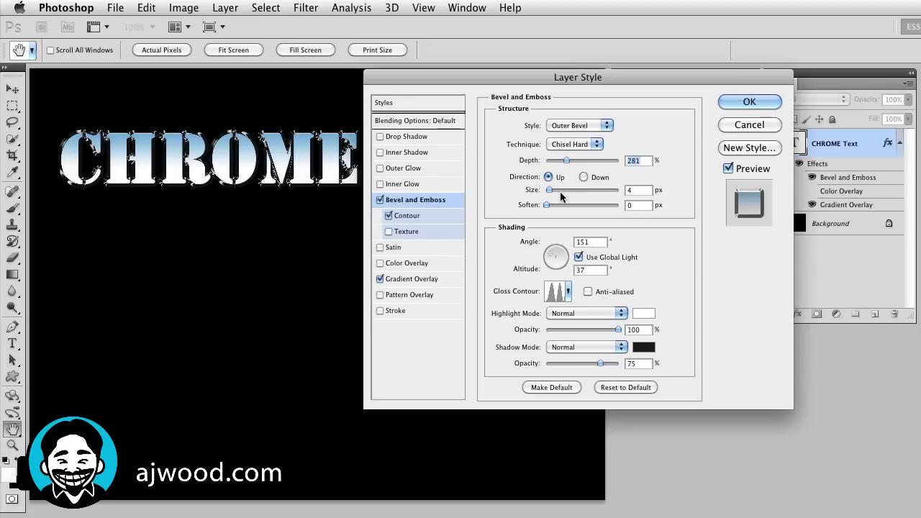
click(550, 190)
mouse_move(549, 190)
mouse_down()
mouse_move(598, 191)
mouse_move(550, 192)
mouse_up()
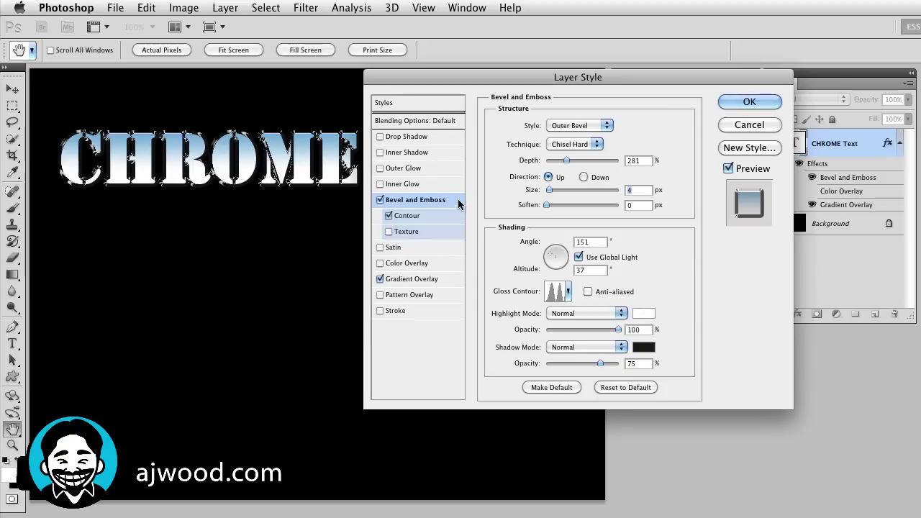
click(401, 249)
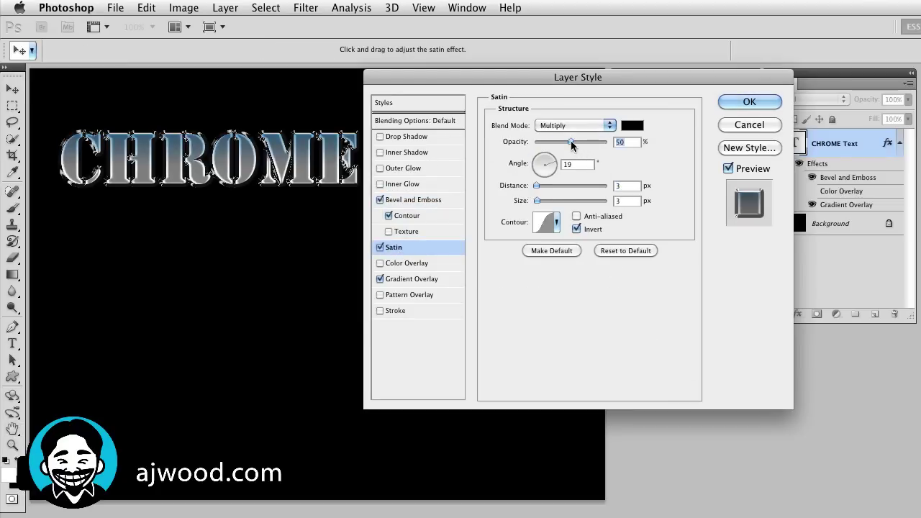
drag(571, 141, 548, 140)
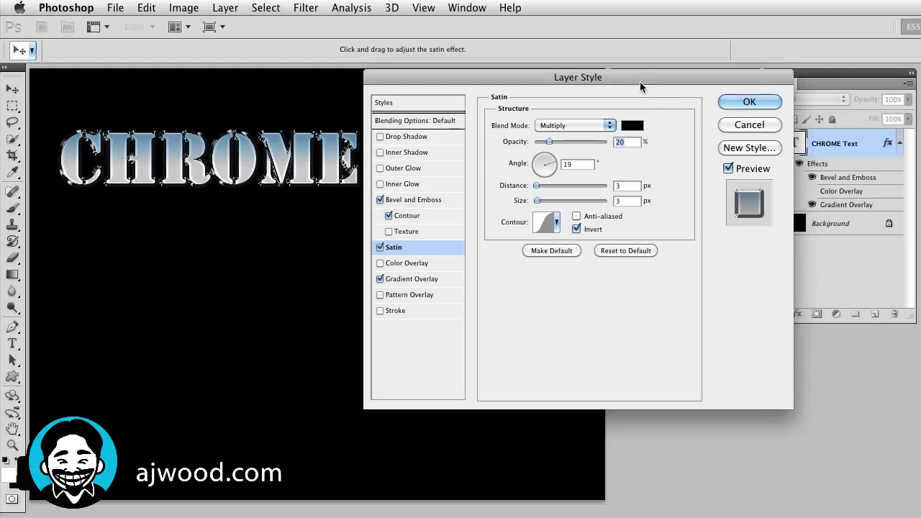
Step: Save the chrome effects as style 'Blue Steel' with layer blending options included, and close Layer Style
click(740, 148)
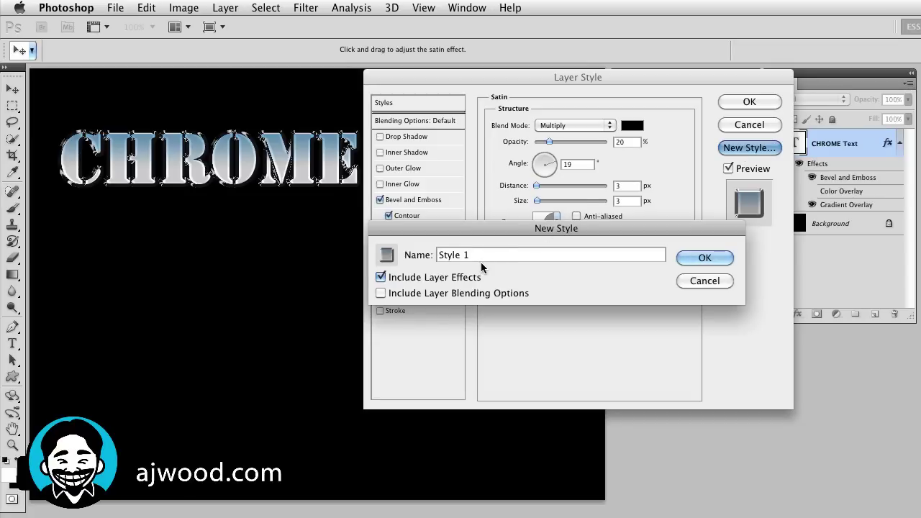
text(Blue Steel)
click(381, 293)
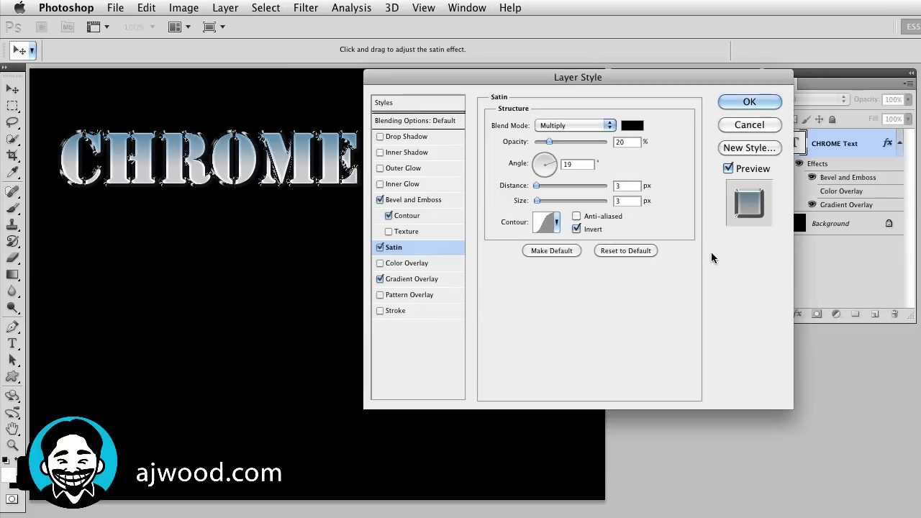
click(752, 101)
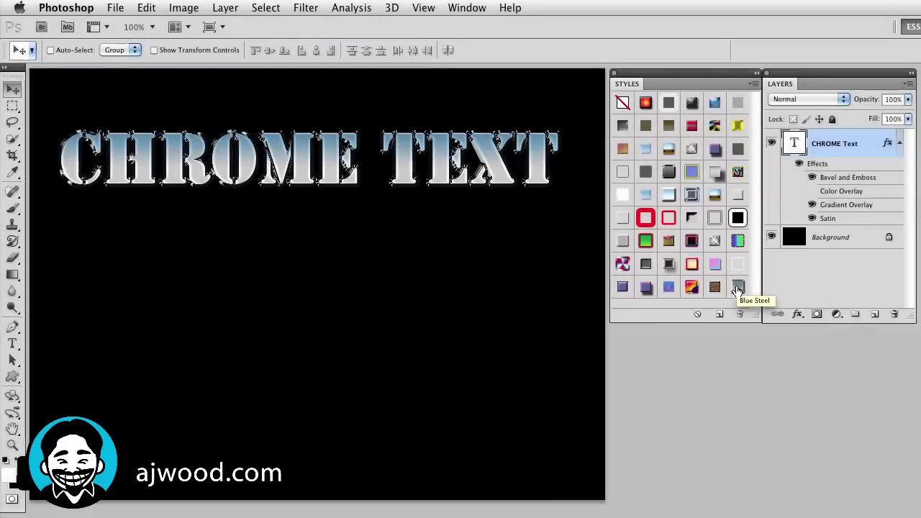
click(622, 102)
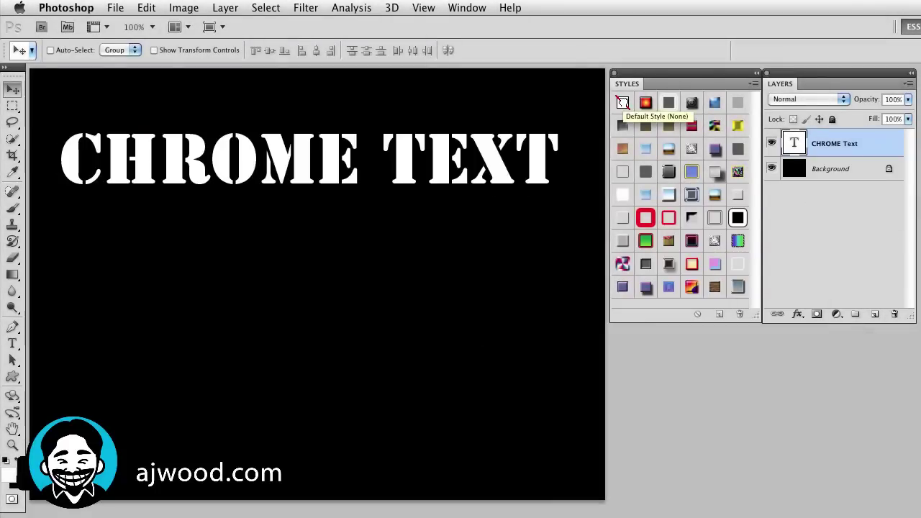
click(668, 173)
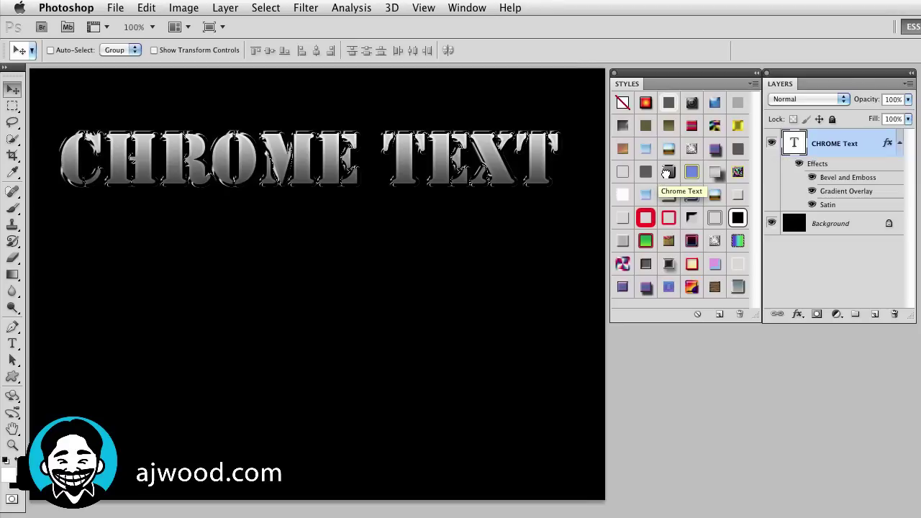
click(737, 287)
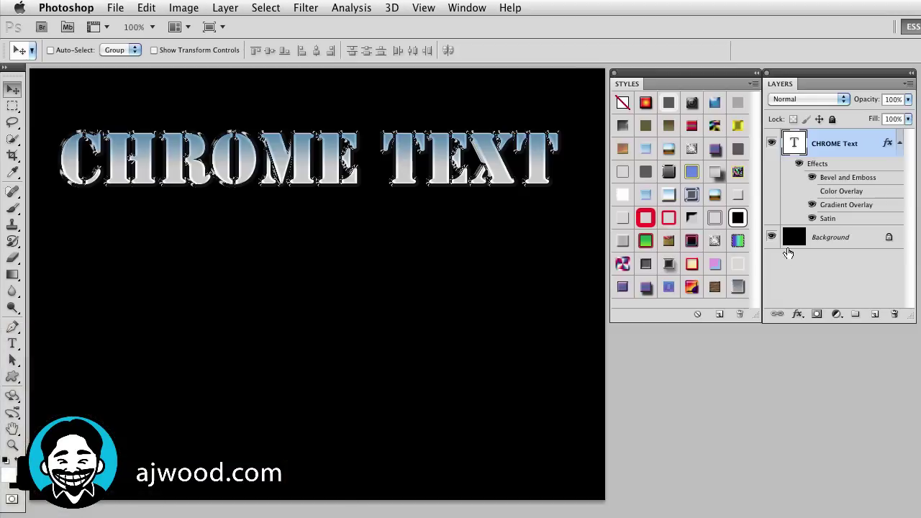
Step: Show the Styles panel flyout menu with Save Styles and other preset options
click(755, 84)
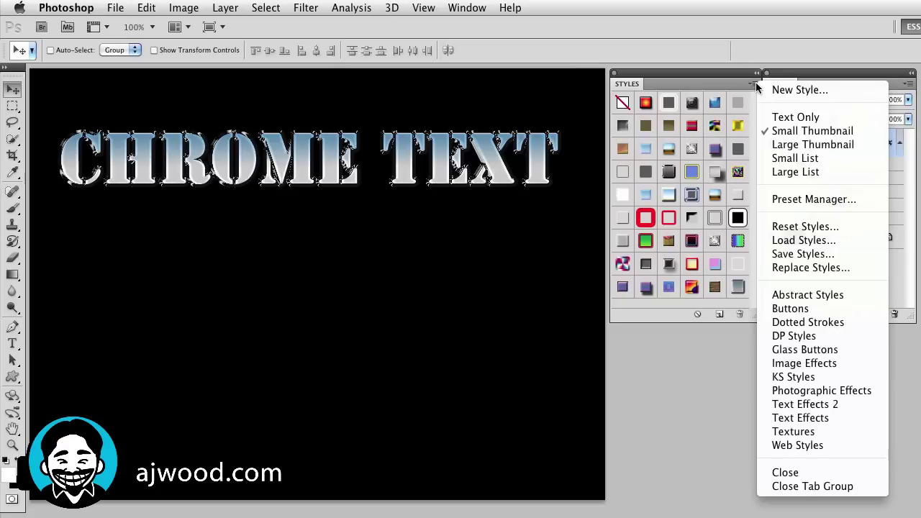